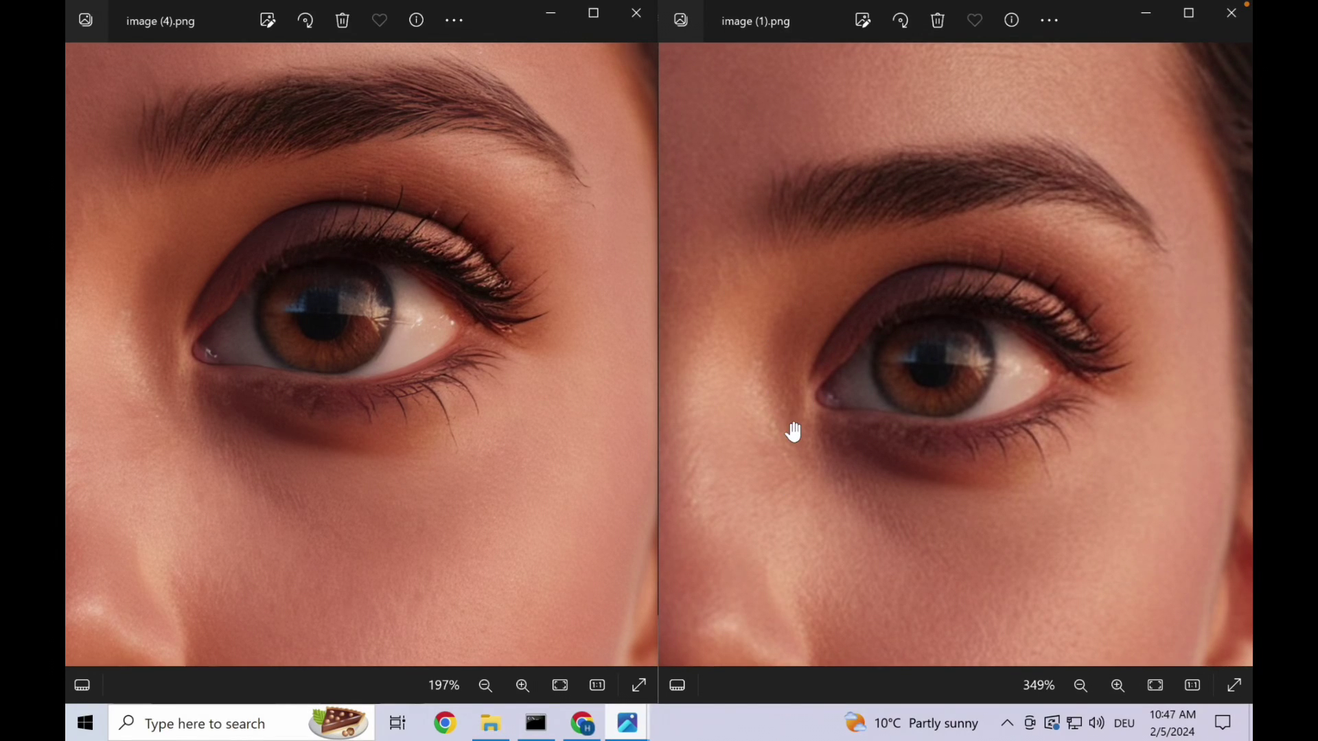
Pan the left 197% close-up downward so its eye lines up with the right image's eye.
left_click_drag(362, 312, 373, 341)
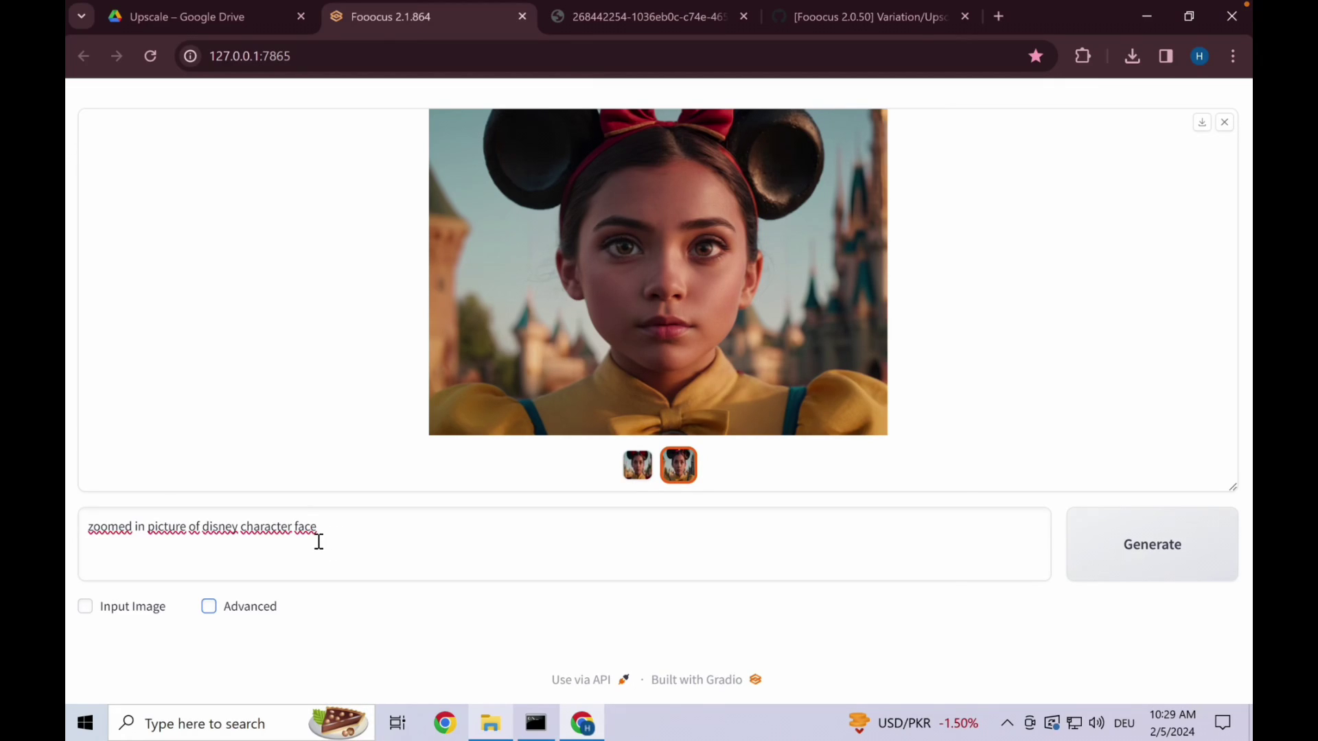
Enable Input Image, clear the upload box, and load the generated Disney portrait into it.
left_click(113, 608)
scroll(343, 604, "down", 3)
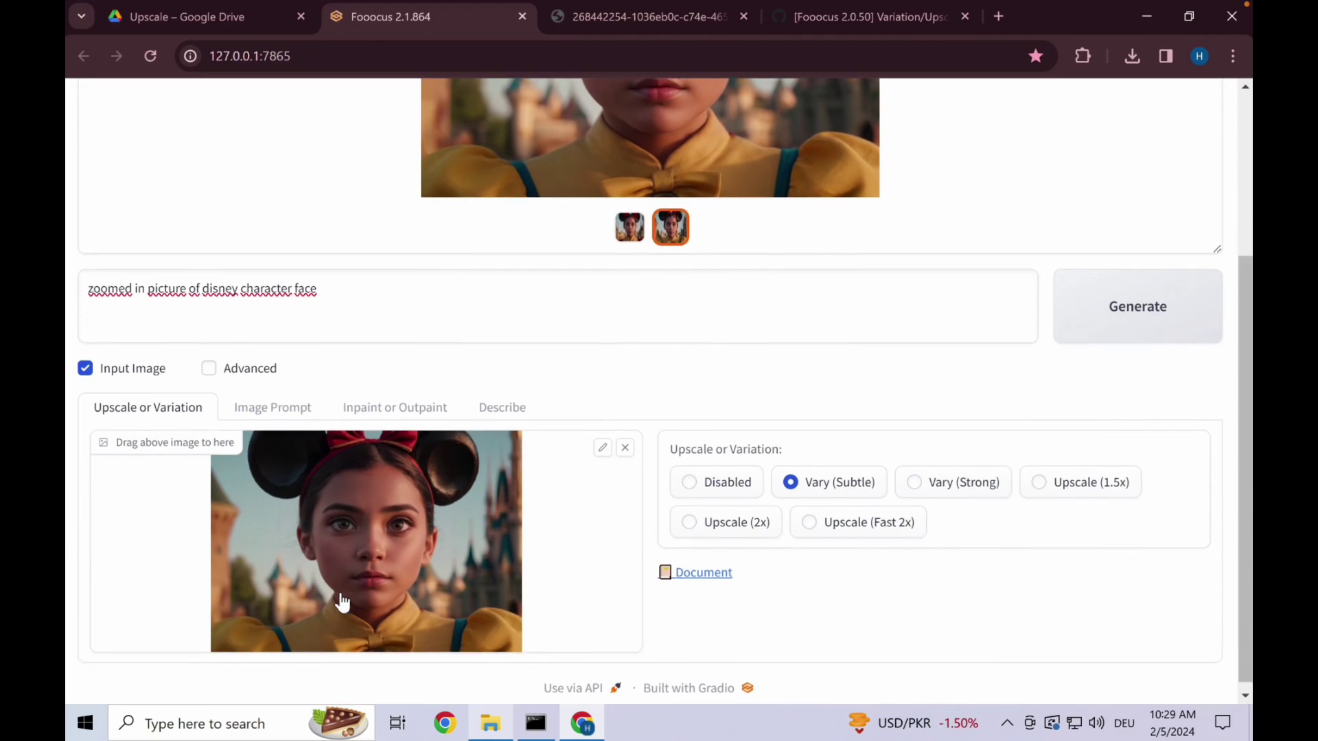
left_click(625, 439)
left_click_drag(611, 162, 335, 545)
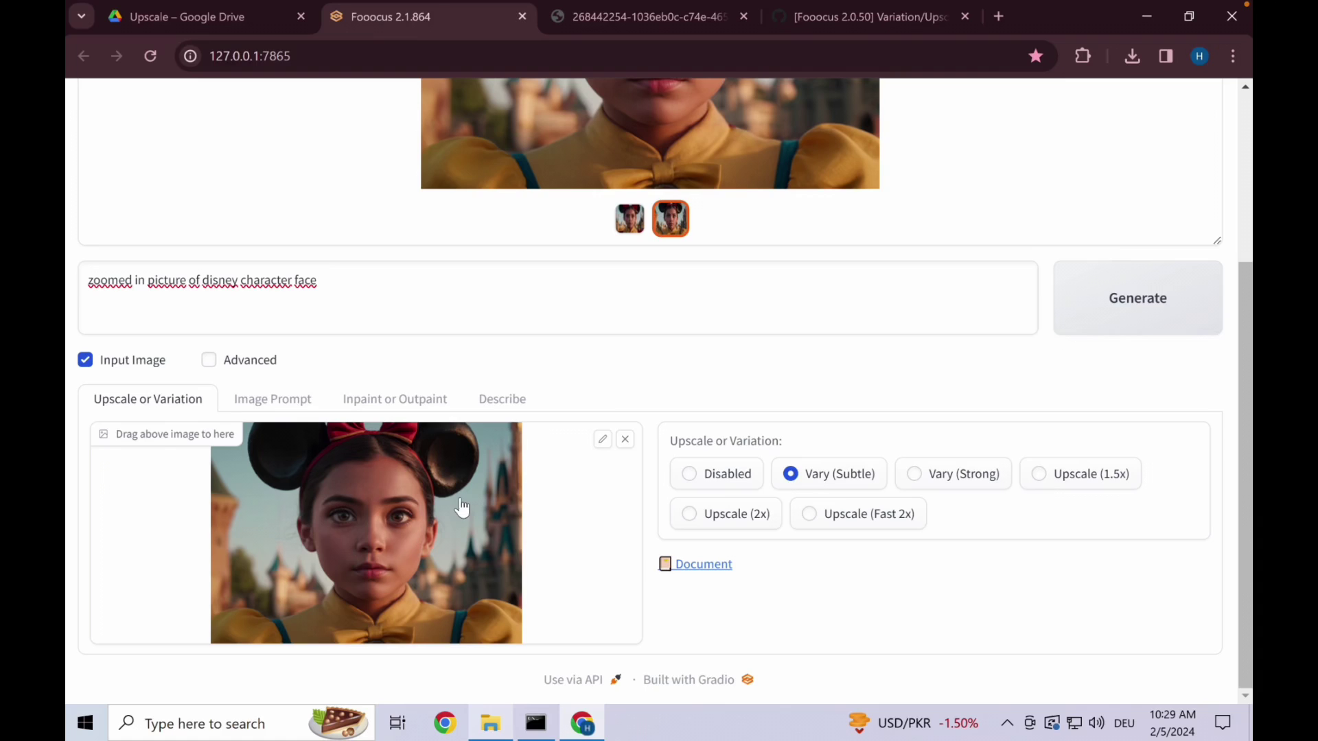
left_click(623, 27)
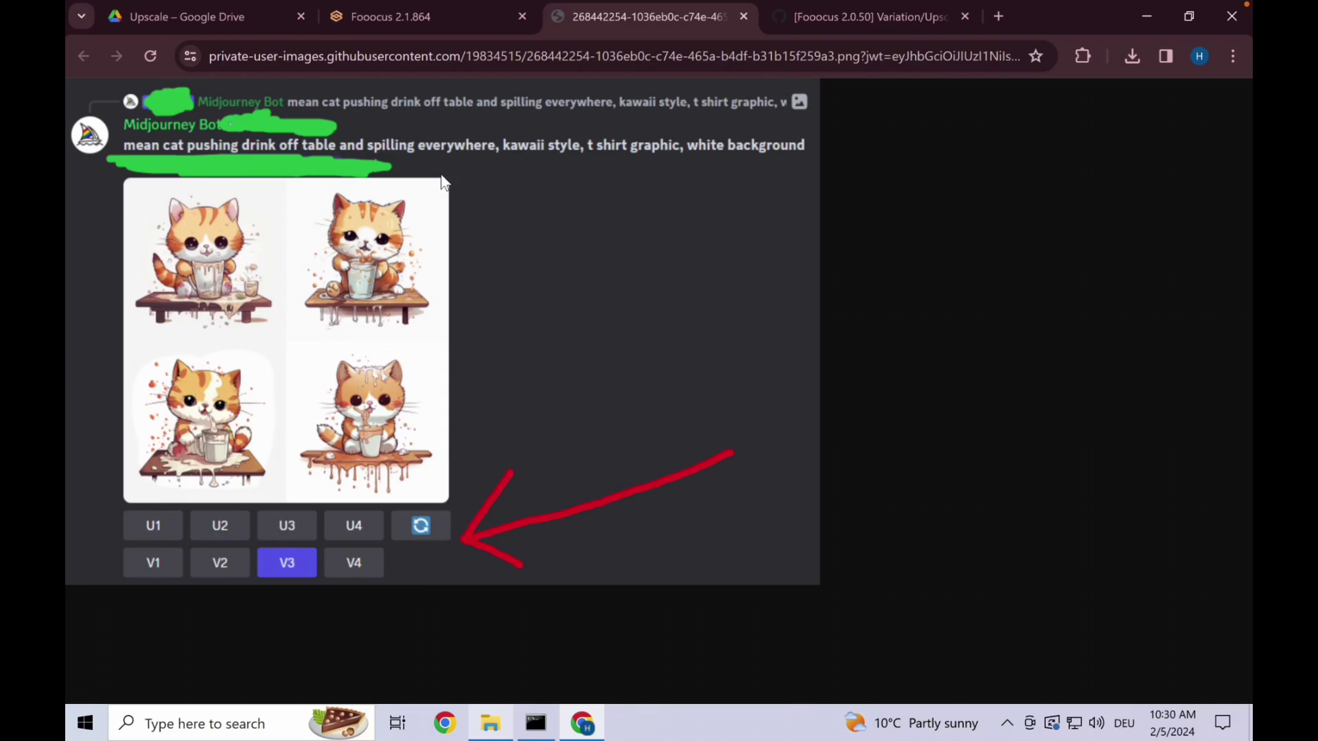
Return to the Fooocus 2.1.864 tab and reveal the Advanced settings down to the Seed field.
left_click(412, 17)
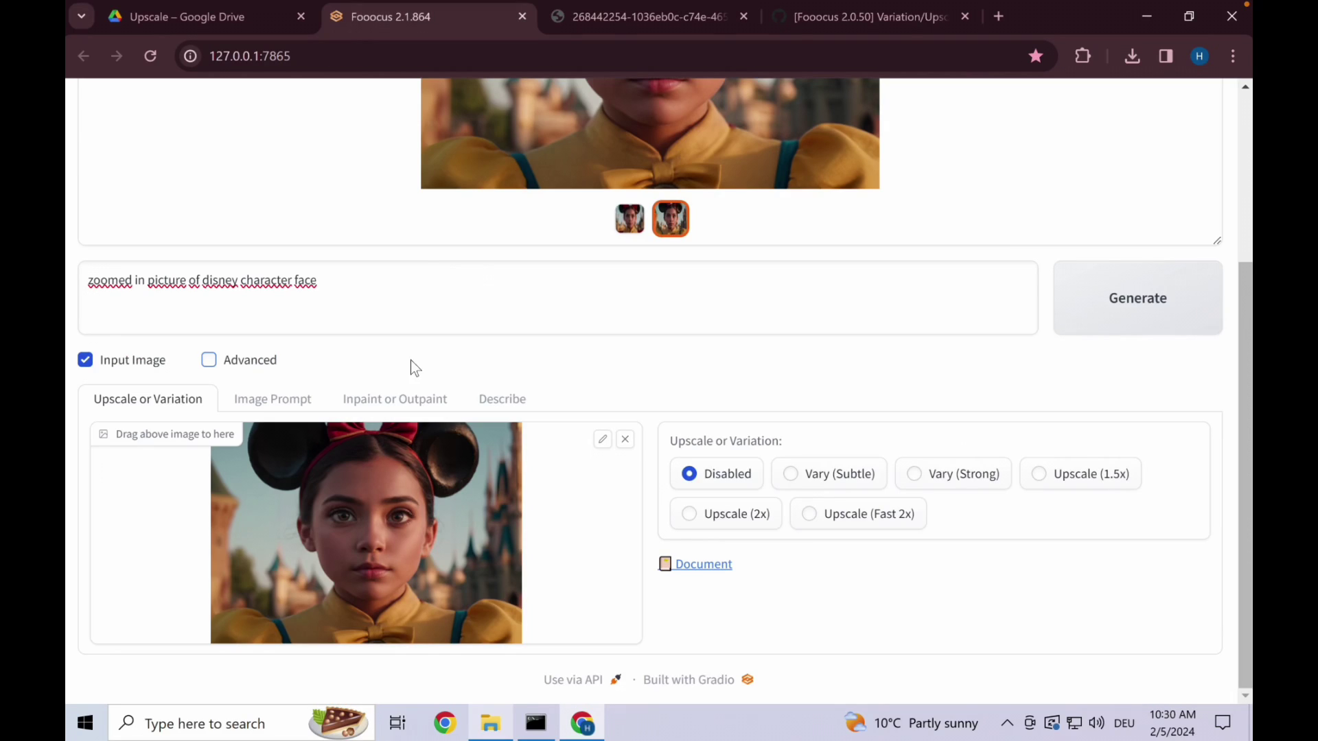
left_click(240, 369)
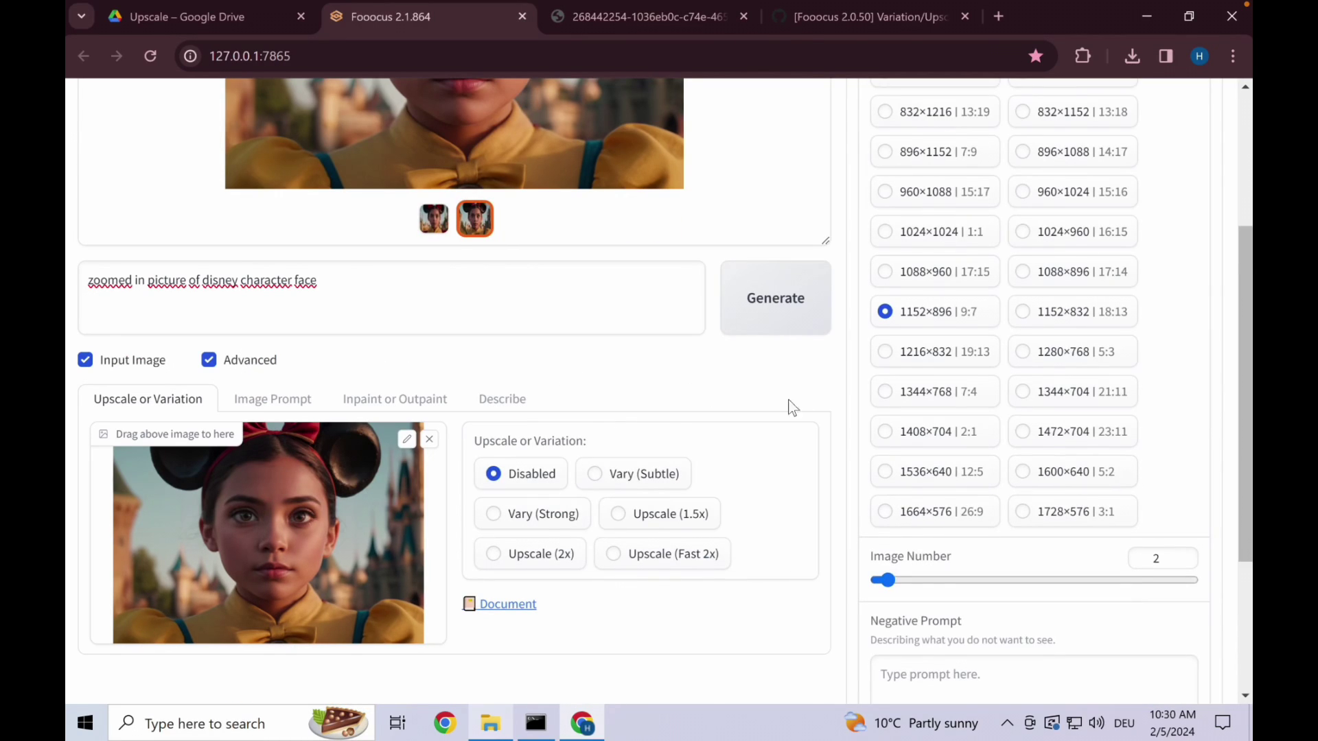
scroll(865, 495, "down", 3)
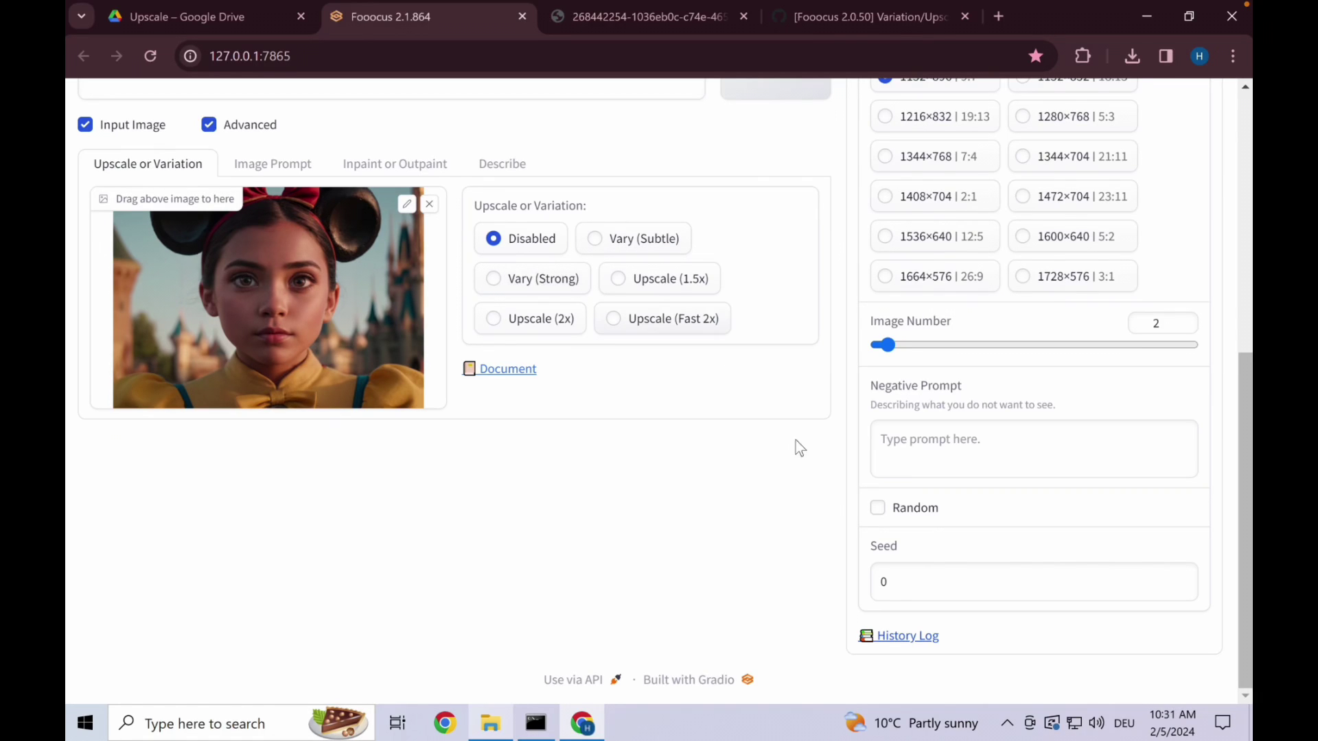
Turn on Random seed and generate Vary (Subtle) variations of the portrait.
left_click(878, 508)
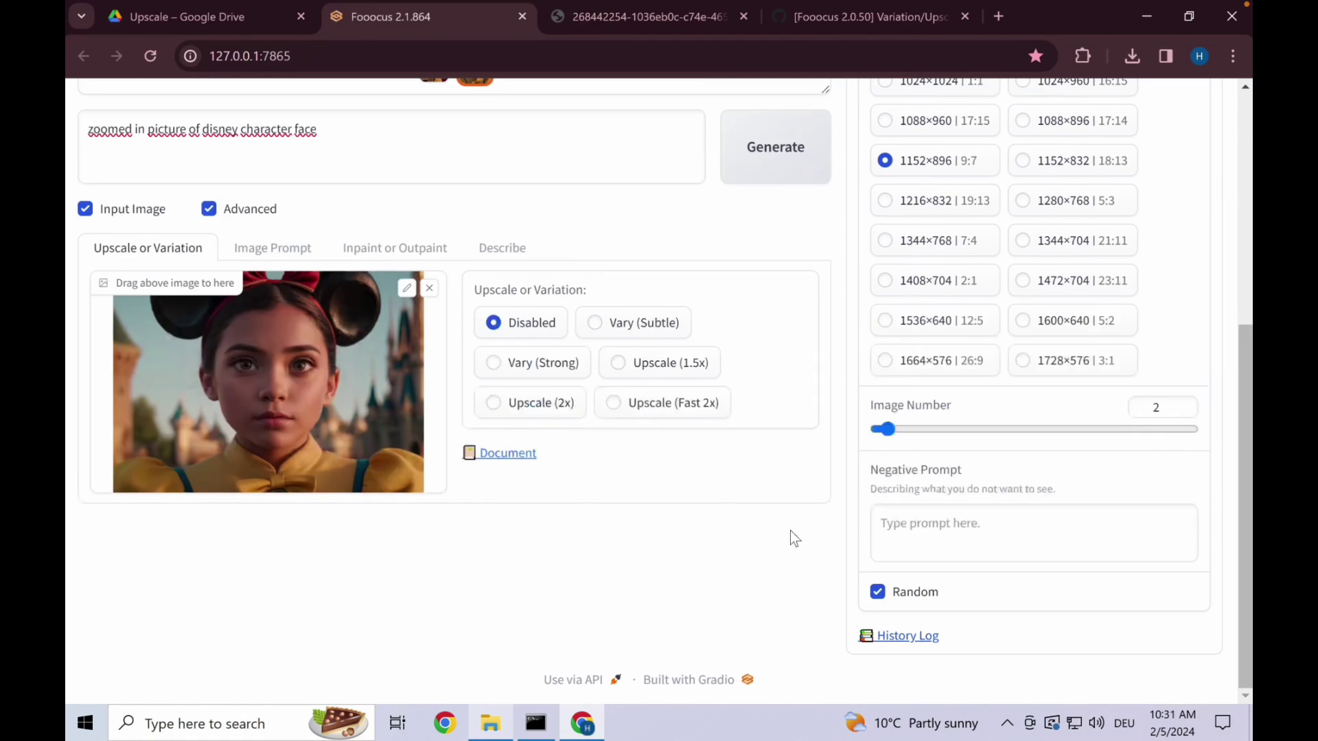
left_click(611, 322)
scroll(755, 567, "up", 3)
scroll(772, 553, "up", 3)
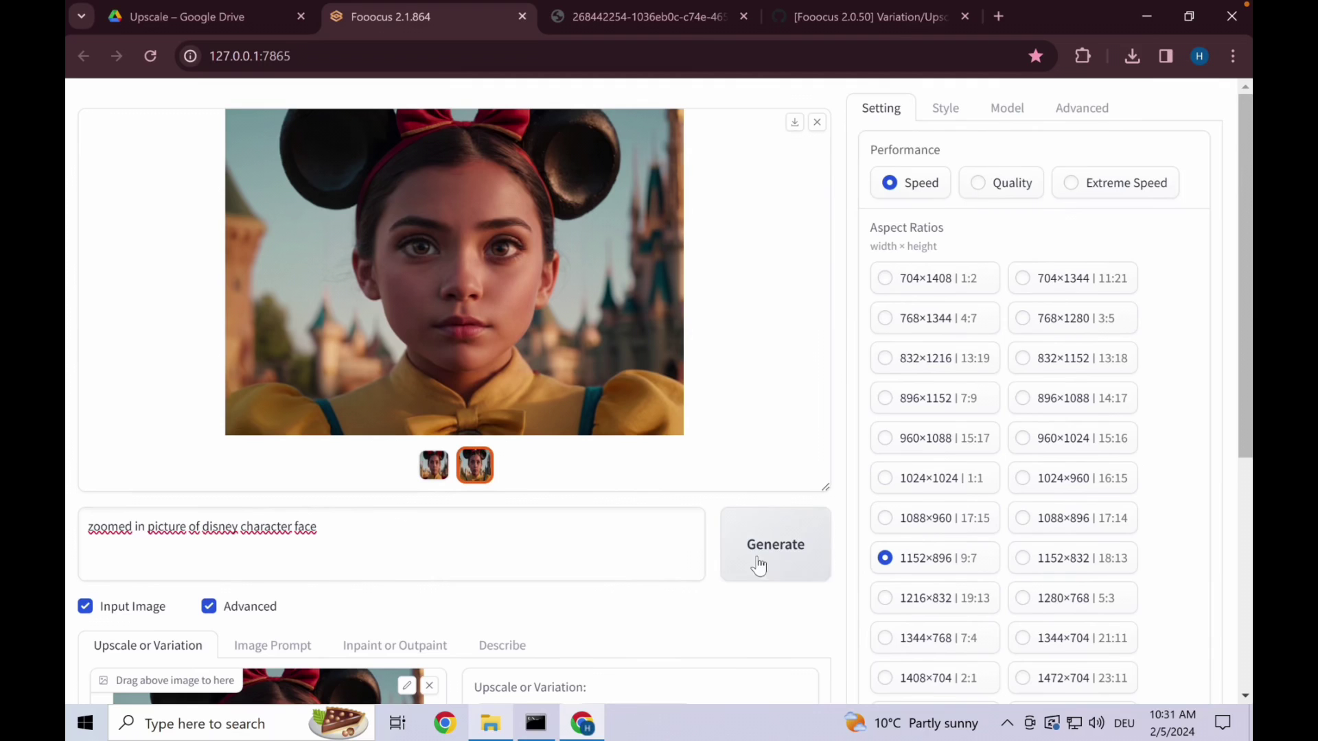
left_click(773, 564)
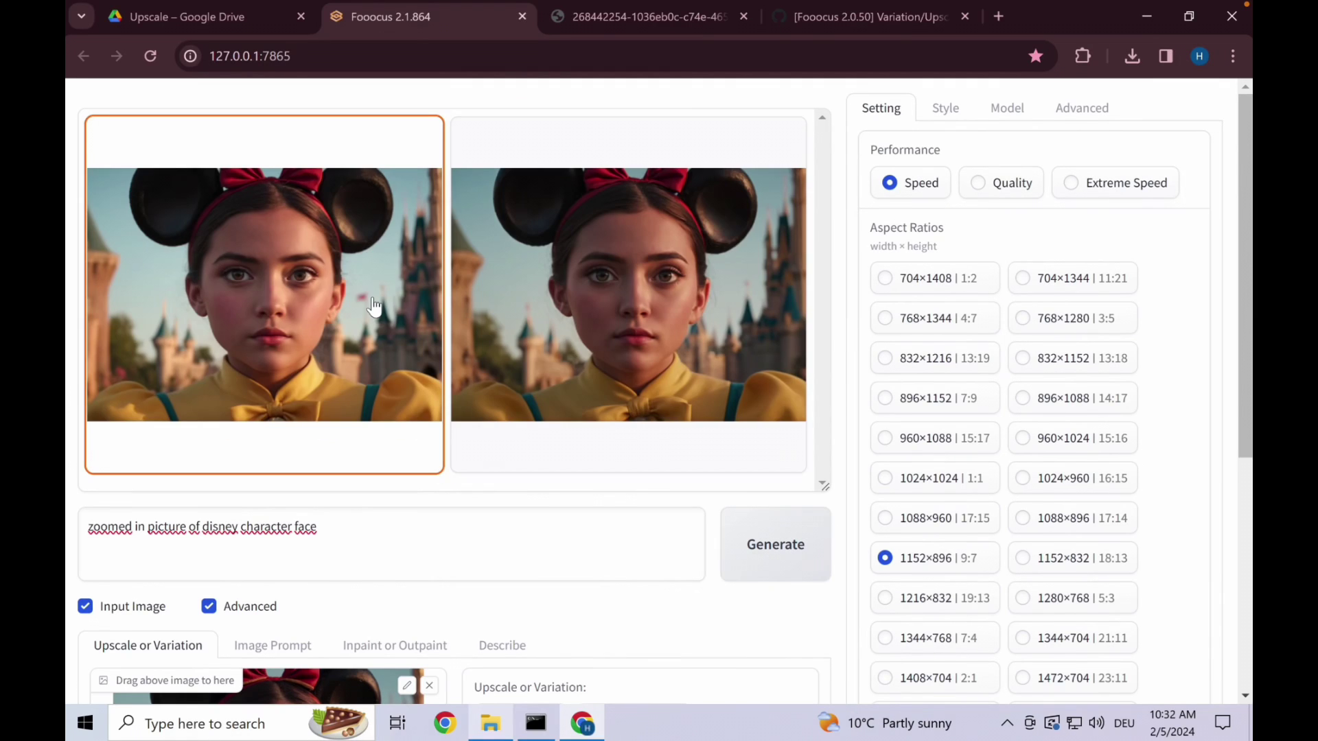
View the variations full-screen one after another, then close the viewer.
left_click(372, 307)
left_click(652, 307)
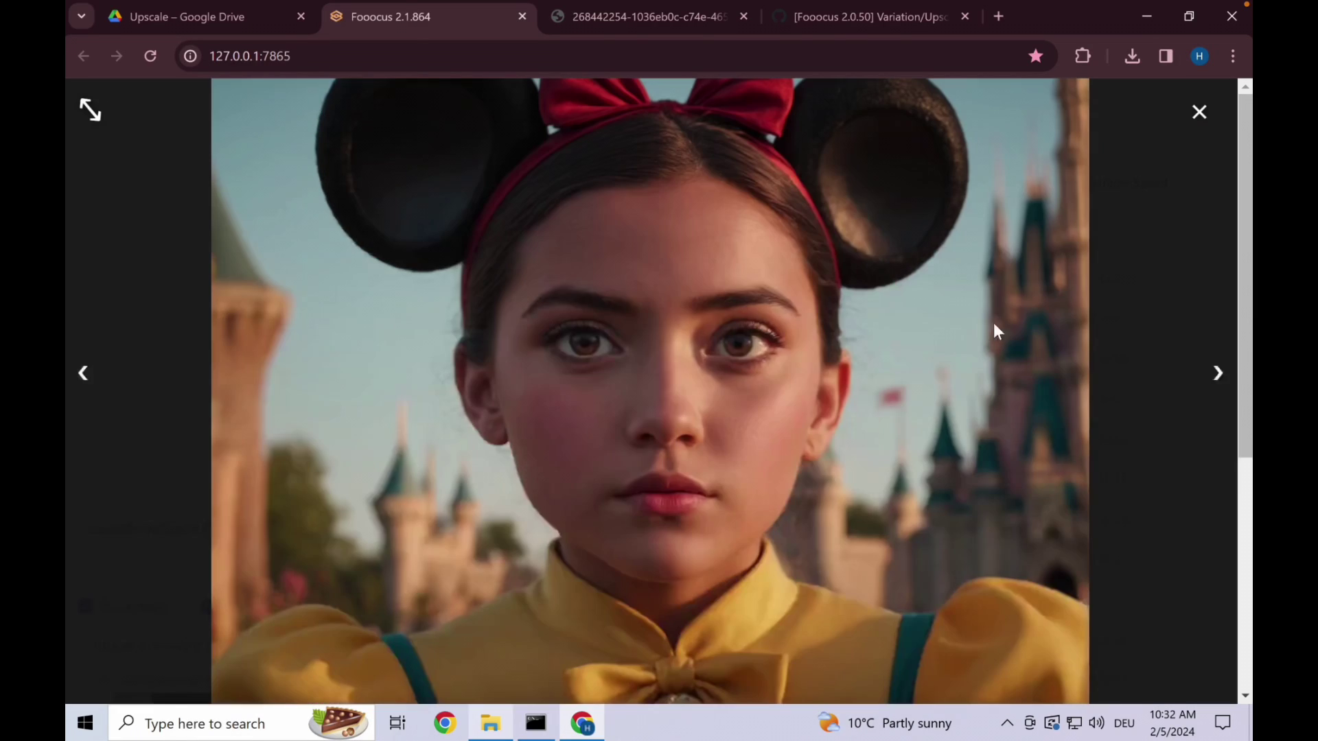
left_click(1215, 377)
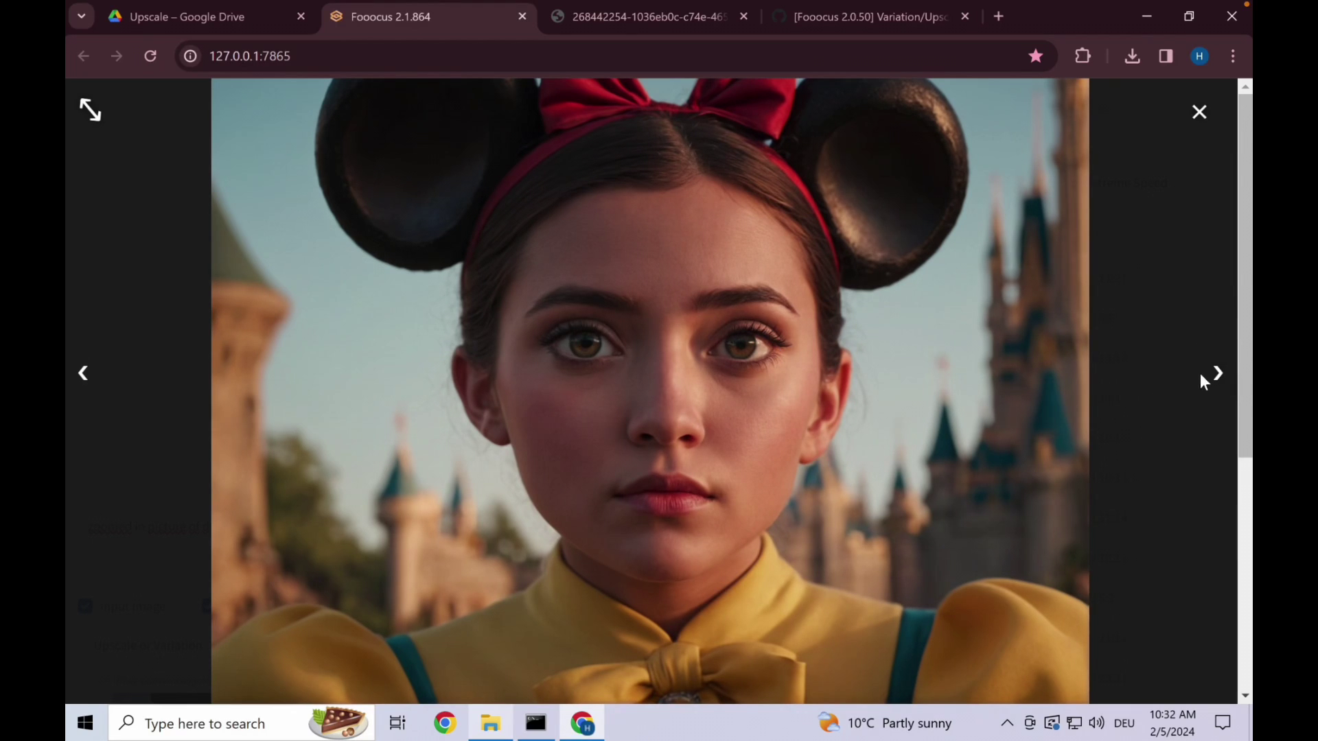
left_click(1215, 377)
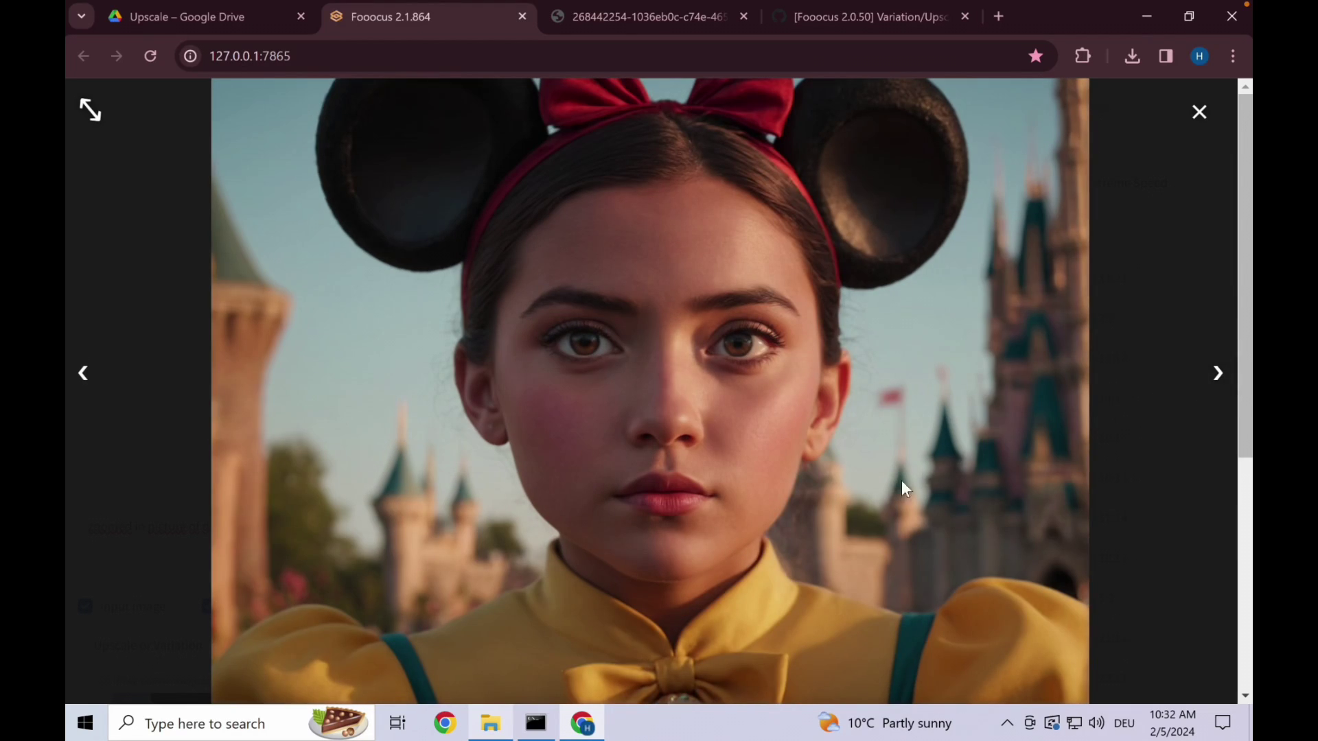
left_click(1218, 376)
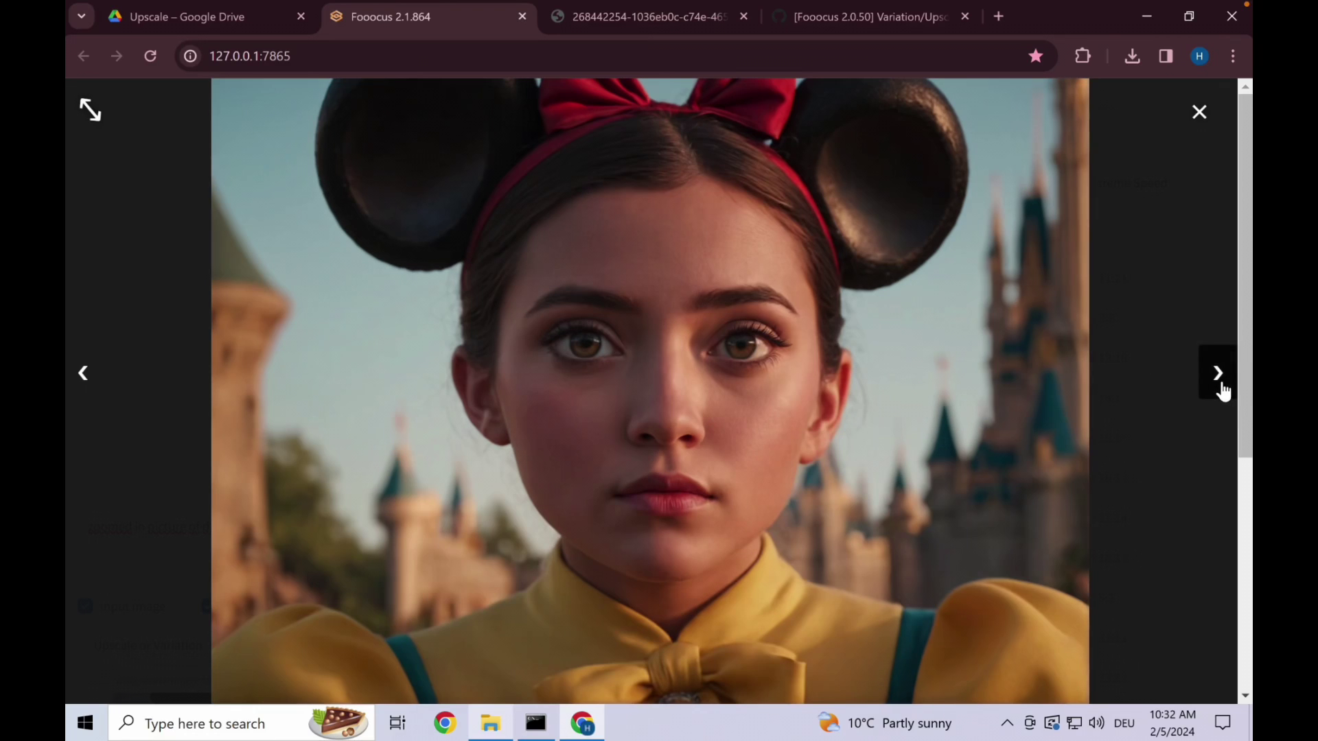
left_click(1216, 382)
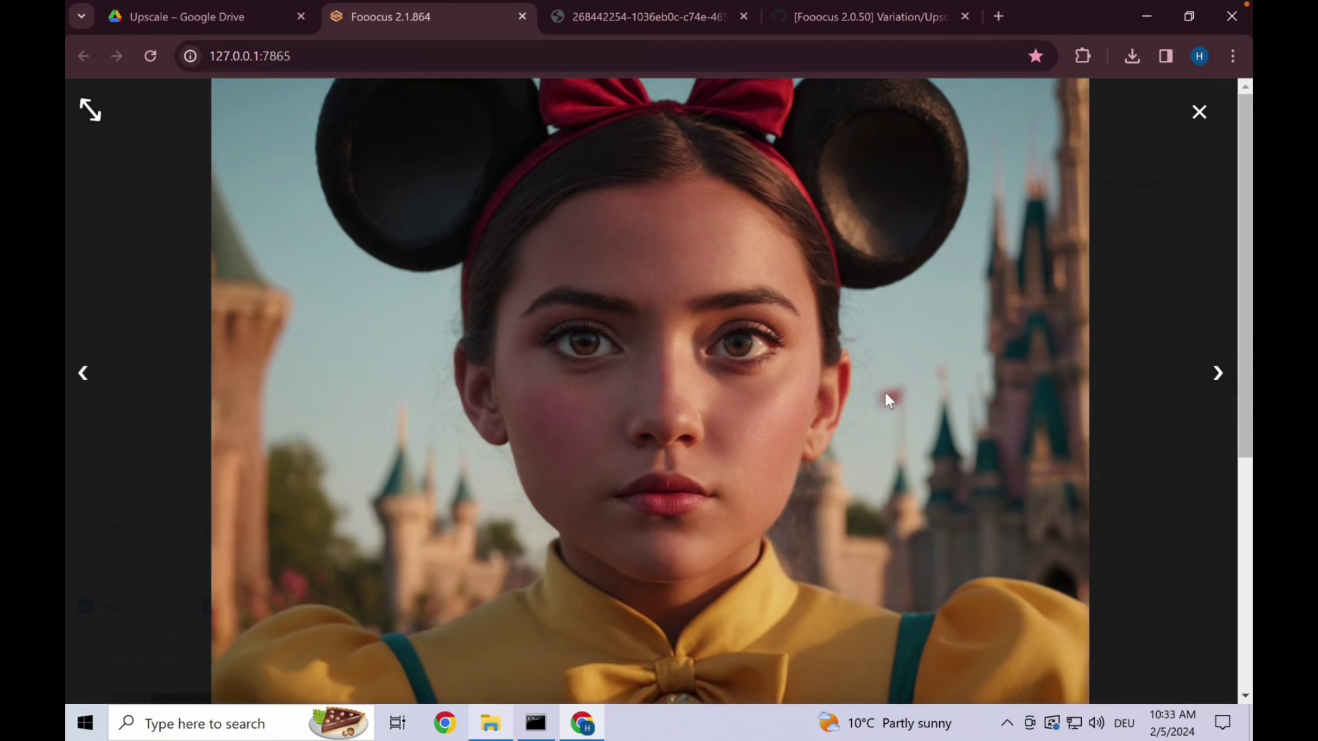
left_click(1199, 112)
scroll(756, 432, "down", 6)
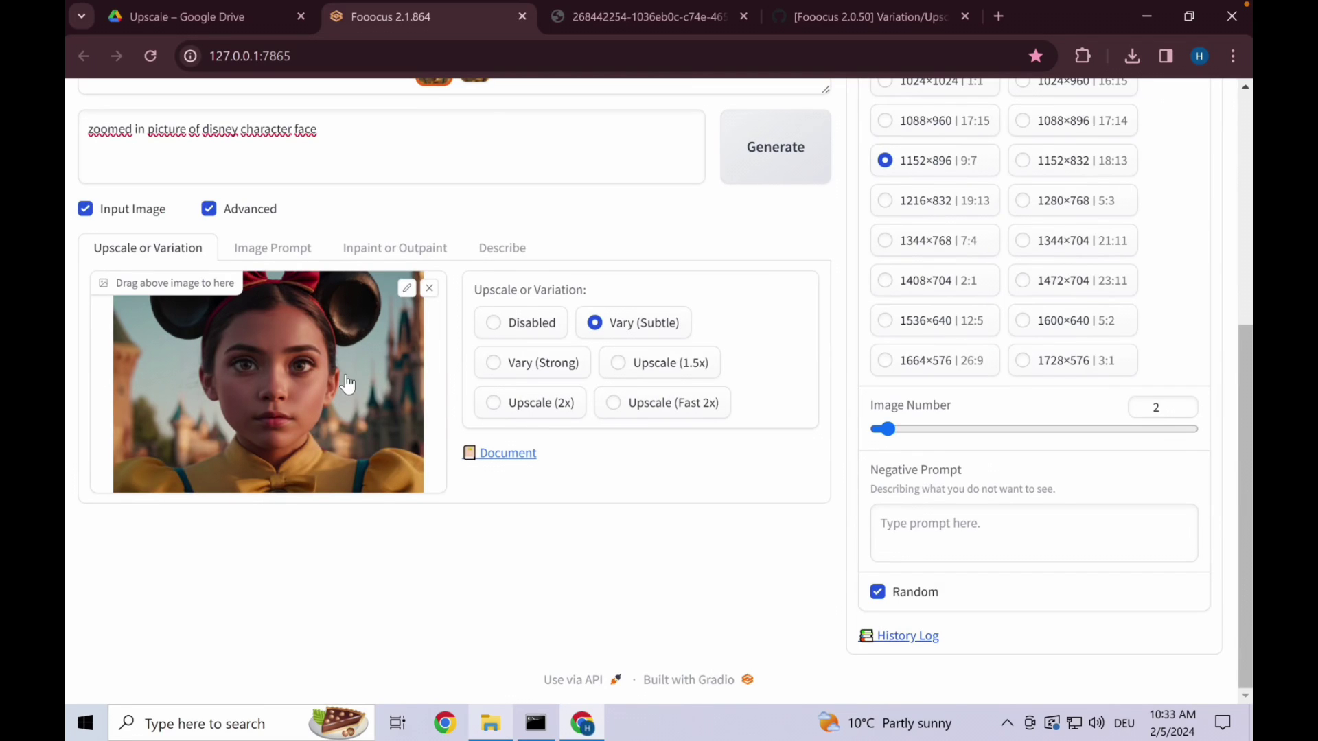
Generate Vary (Strong) variations with the prompt 'smaller castle in background'.
left_click(525, 367)
scroll(824, 356, "up", 2)
scroll(823, 356, "up", 1)
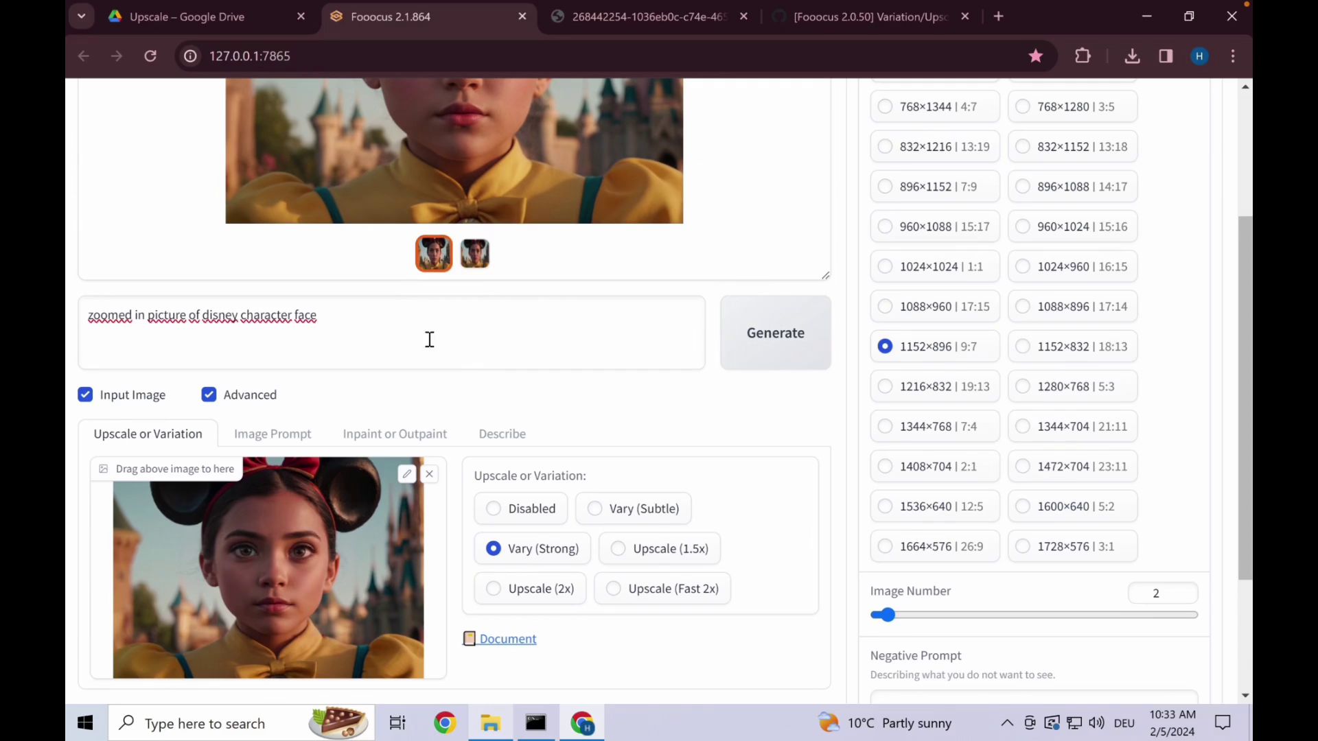
left_click_drag(426, 338, 69, 326)
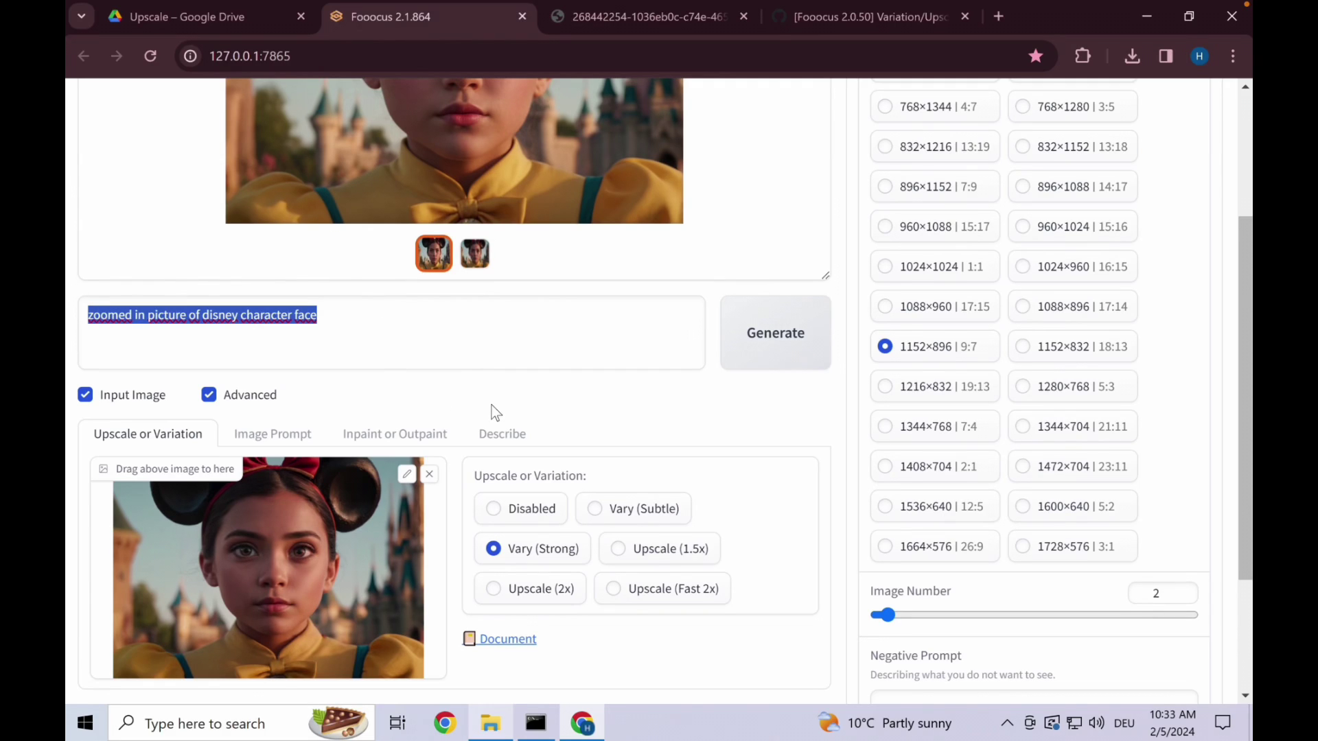
type("smaller")
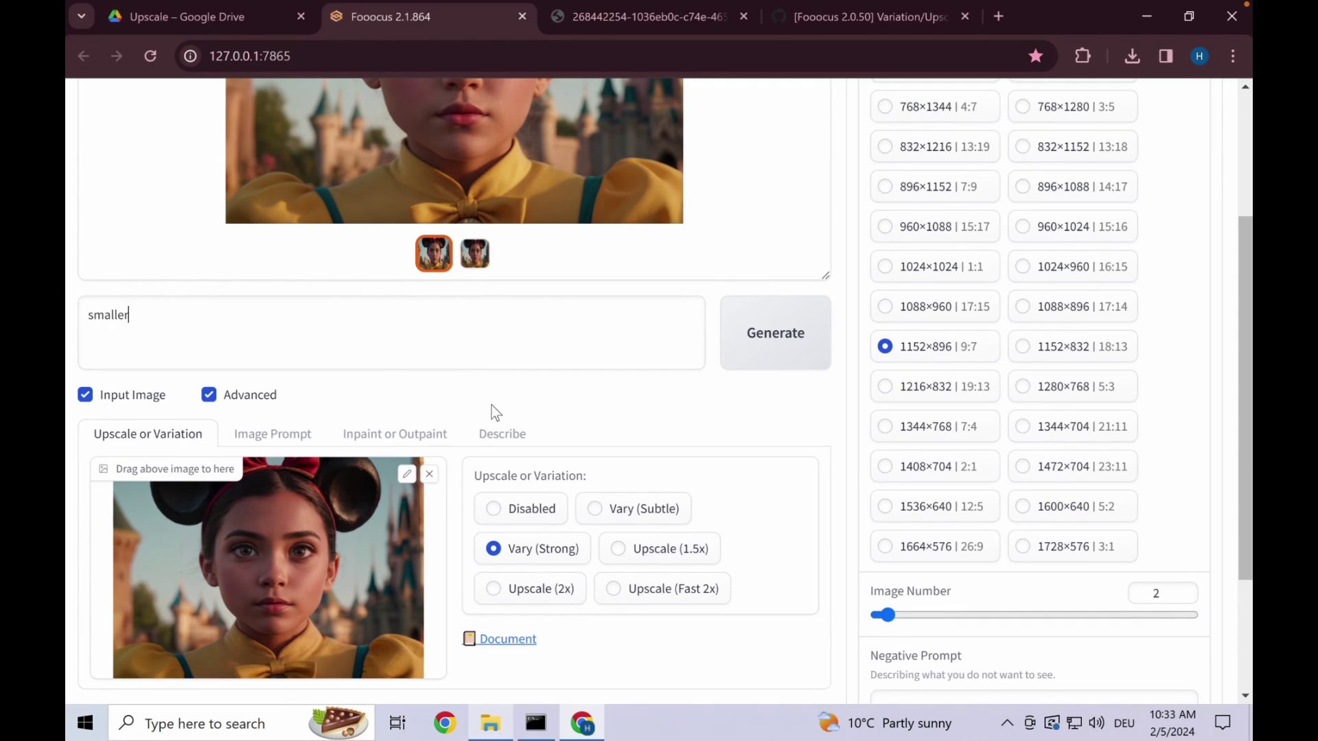
type(" castle in backg")
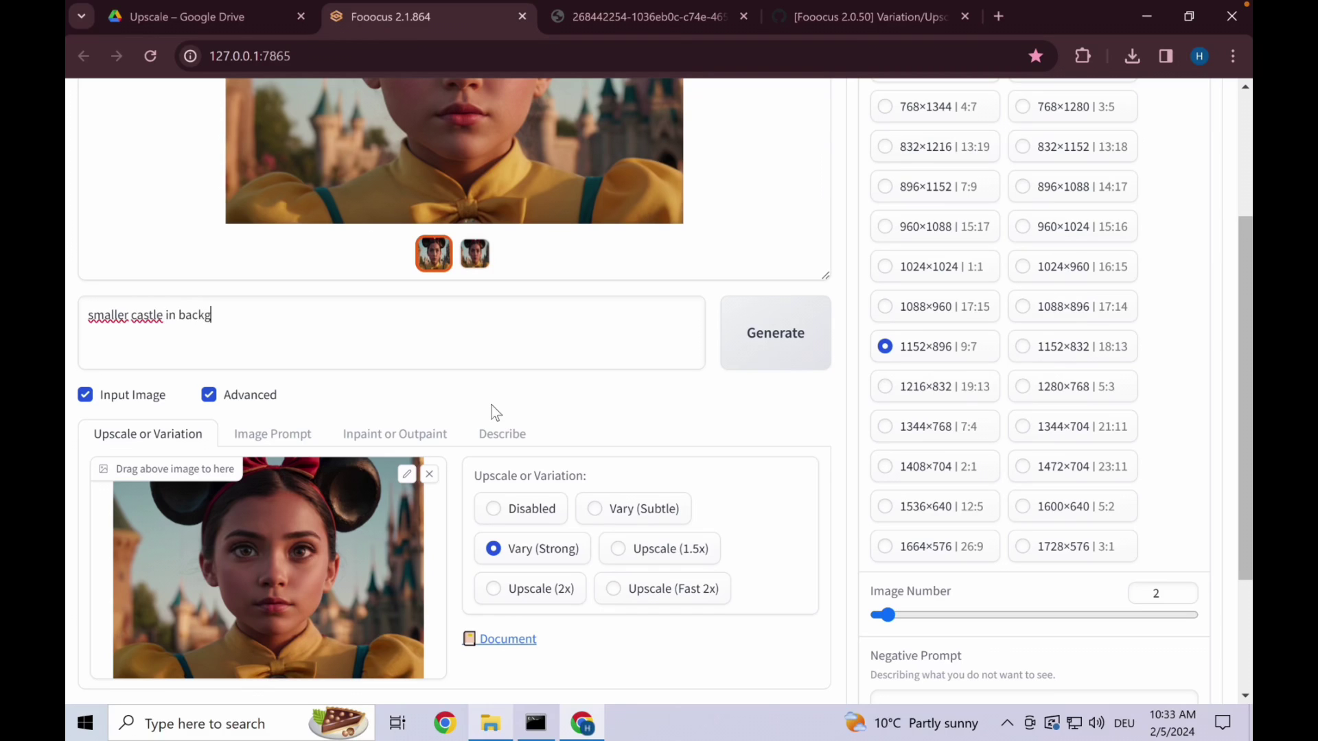
type("round")
left_click(782, 334)
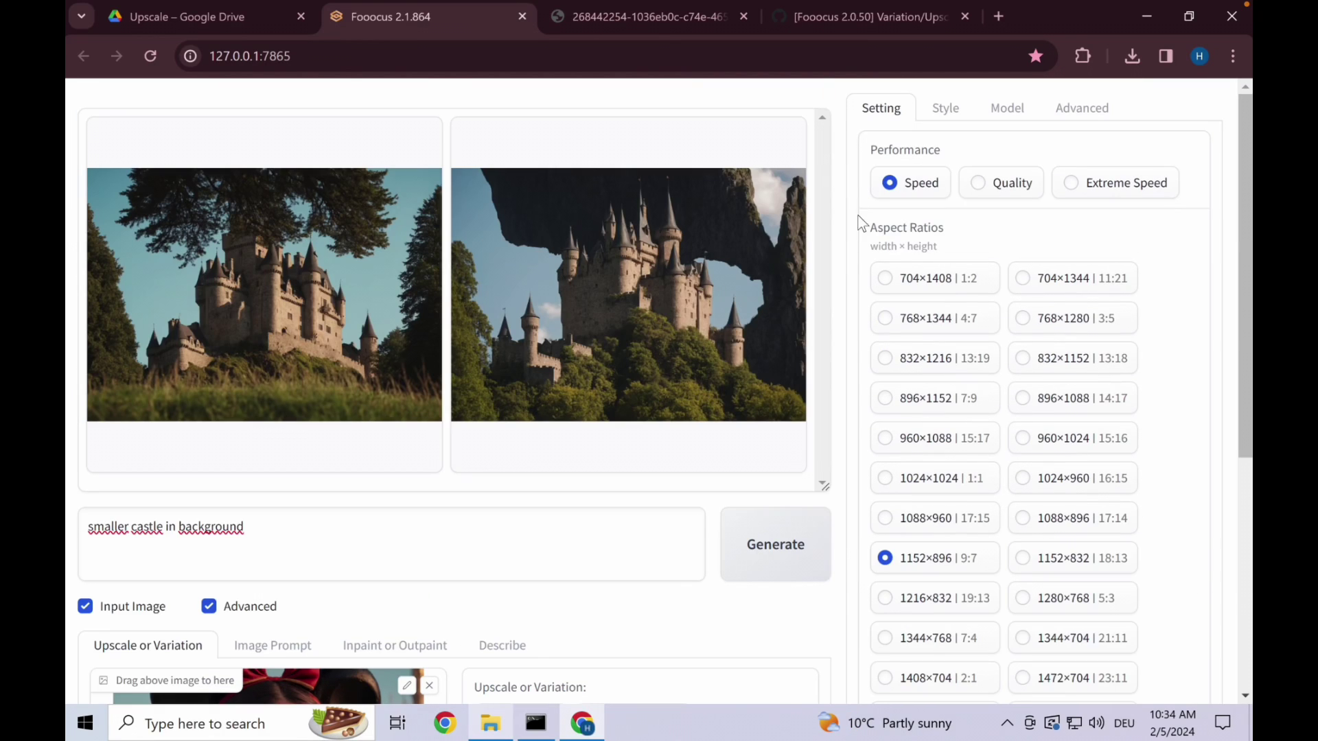
scroll(847, 302, "down", 5)
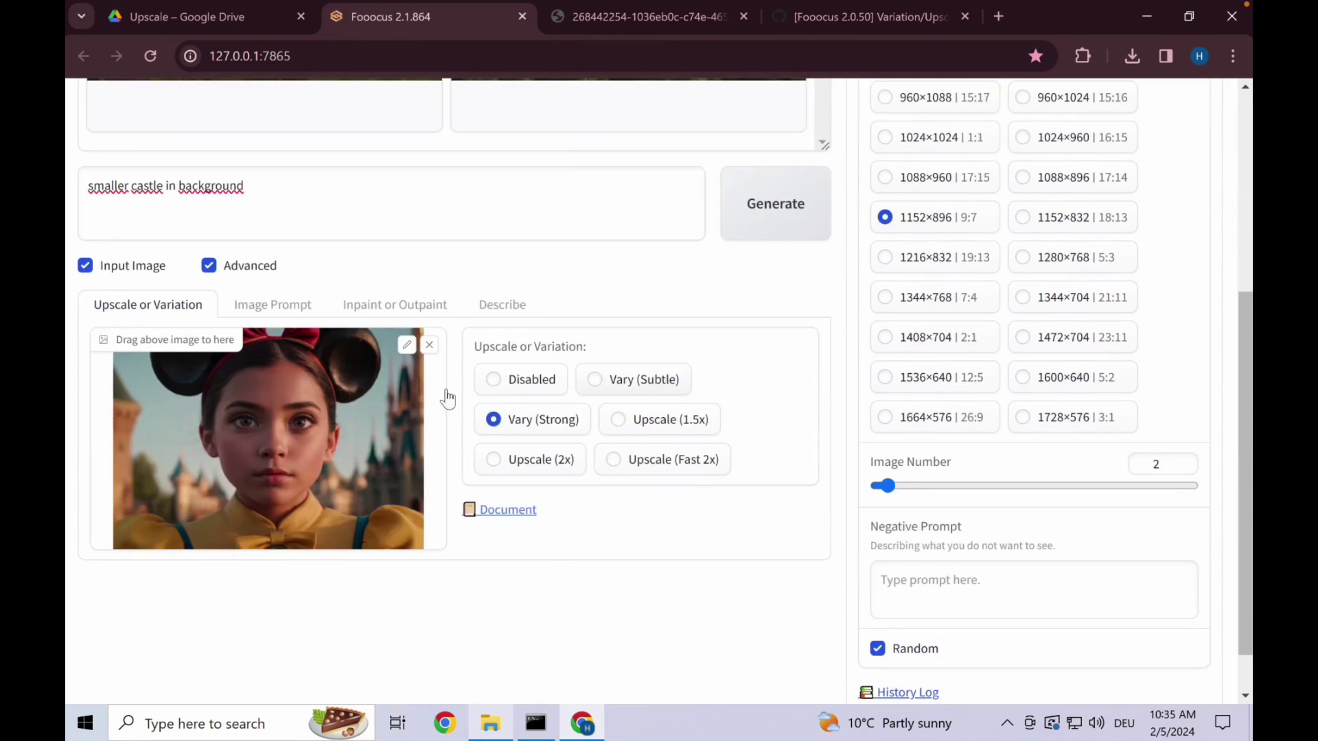
left_click_drag(286, 183, 81, 200)
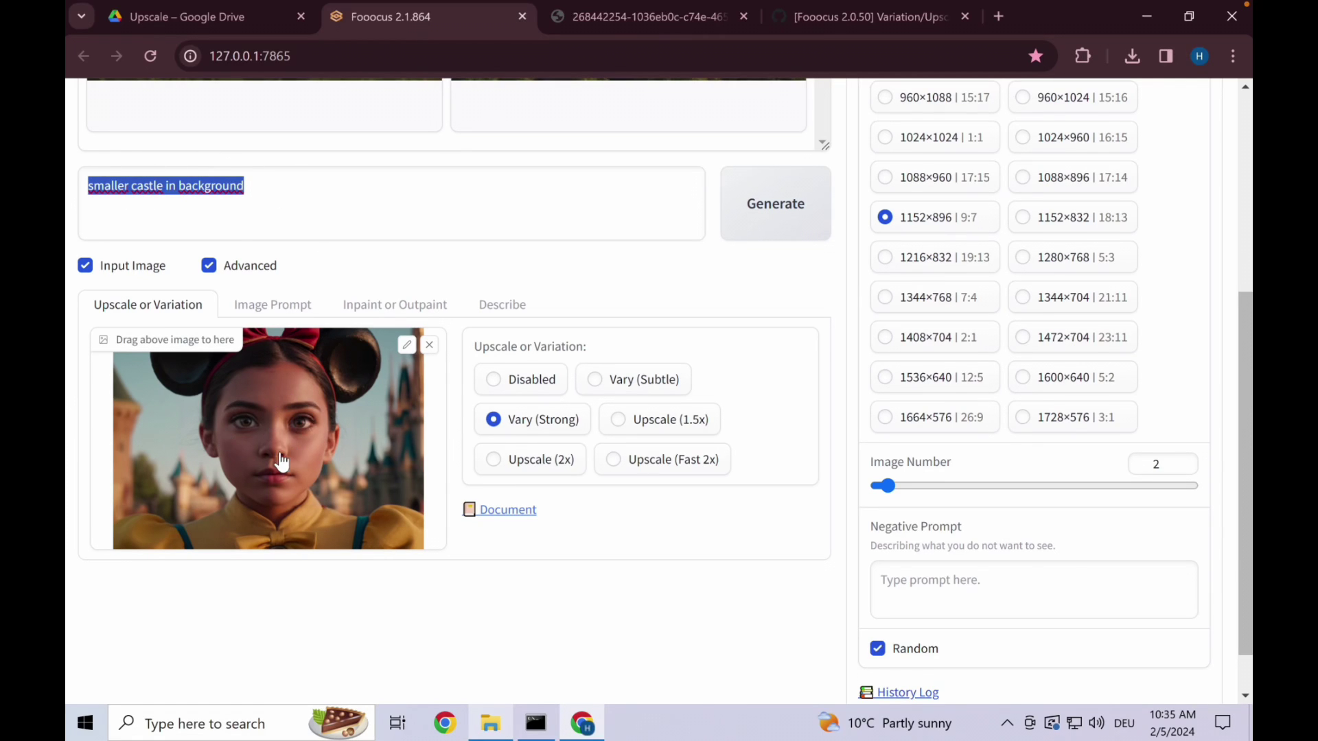
scroll(459, 435, "up", 4)
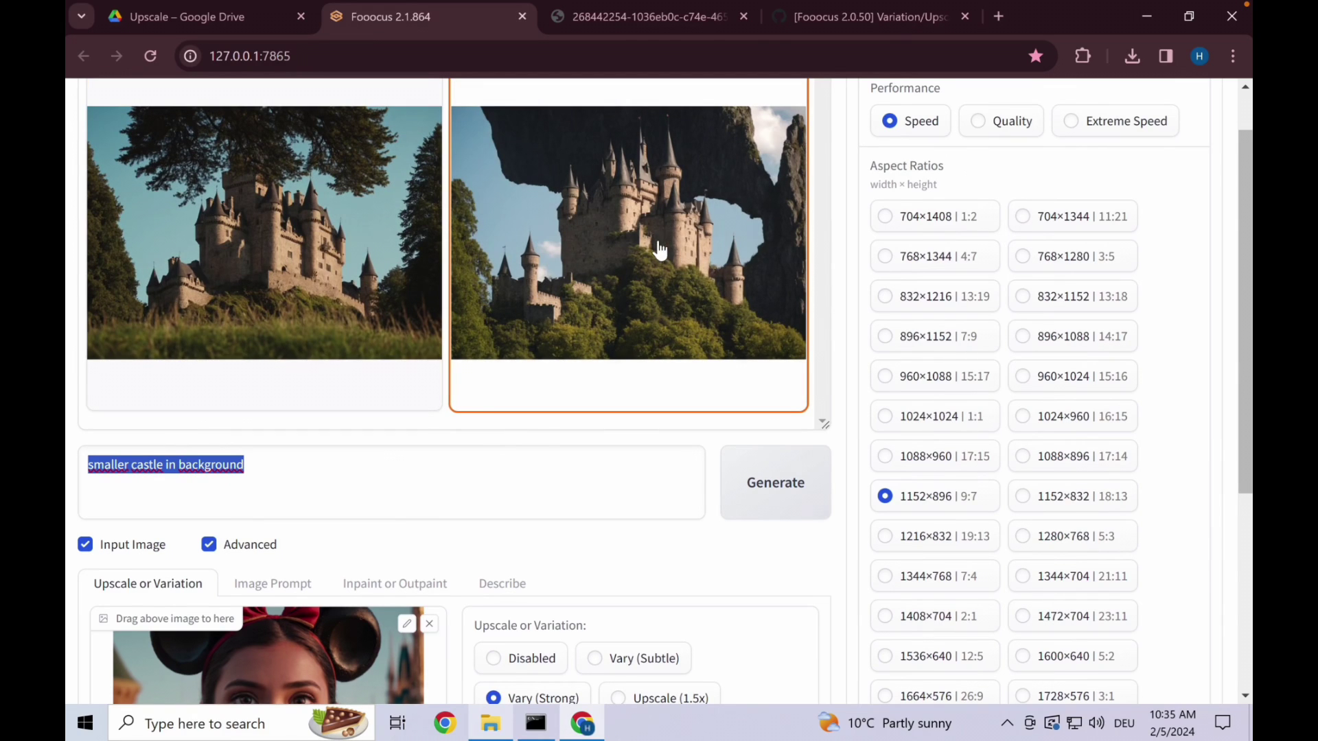
Erase the 'smaller castle in background' prompt.
scroll(466, 492, "down", 1)
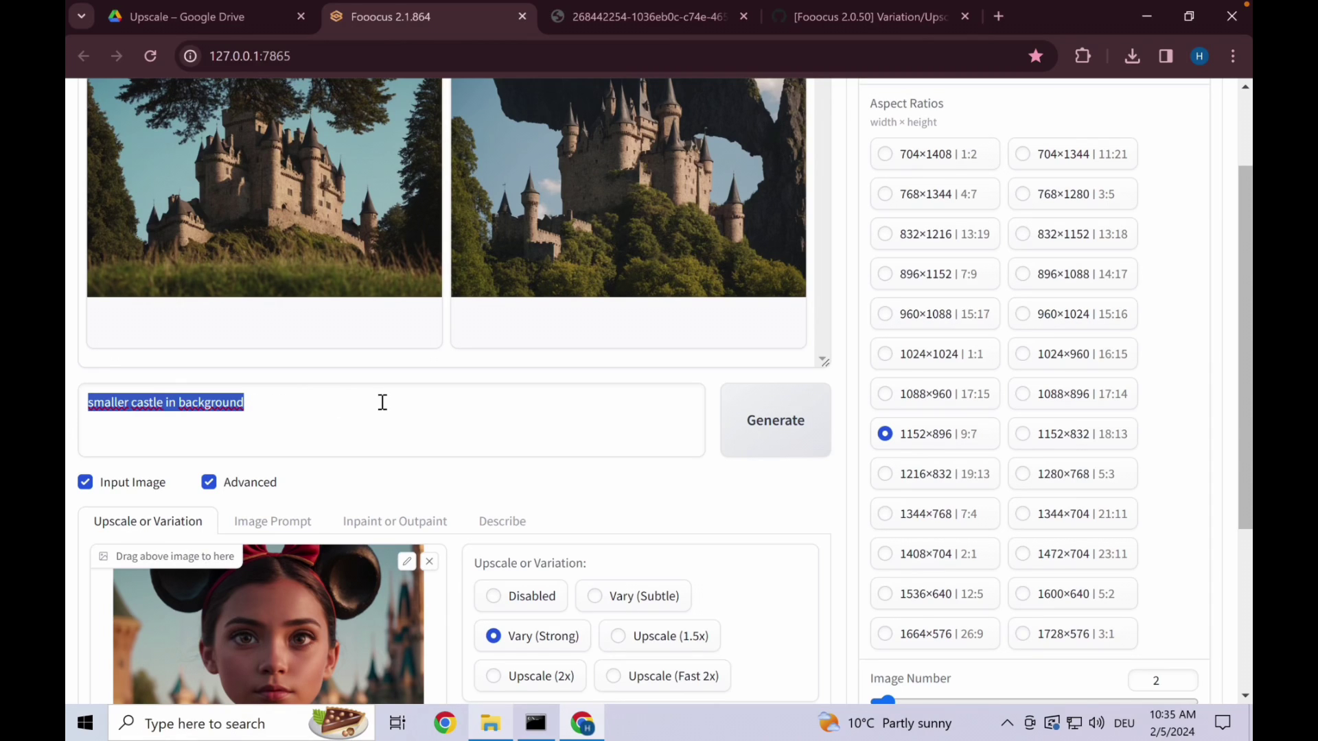
key("BackSpace")
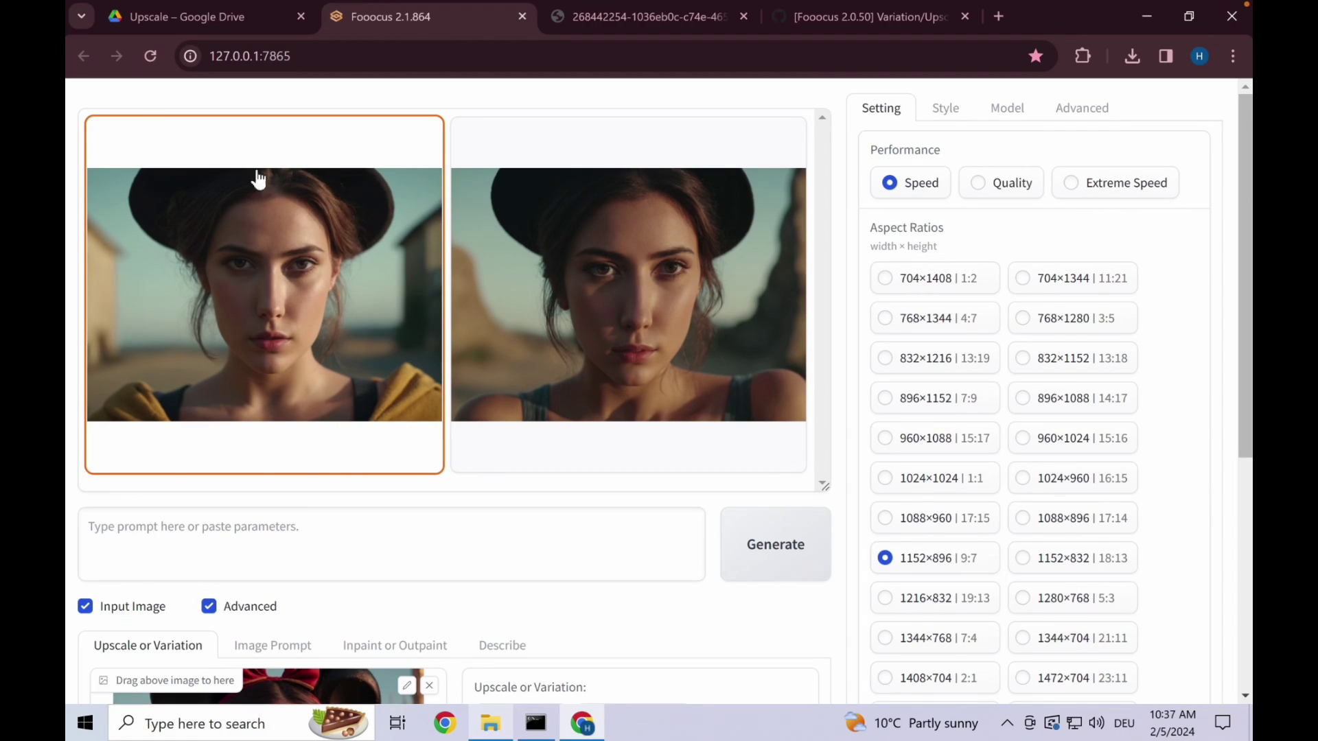
scroll(369, 295, "down", 3)
scroll(391, 316, "up", 2)
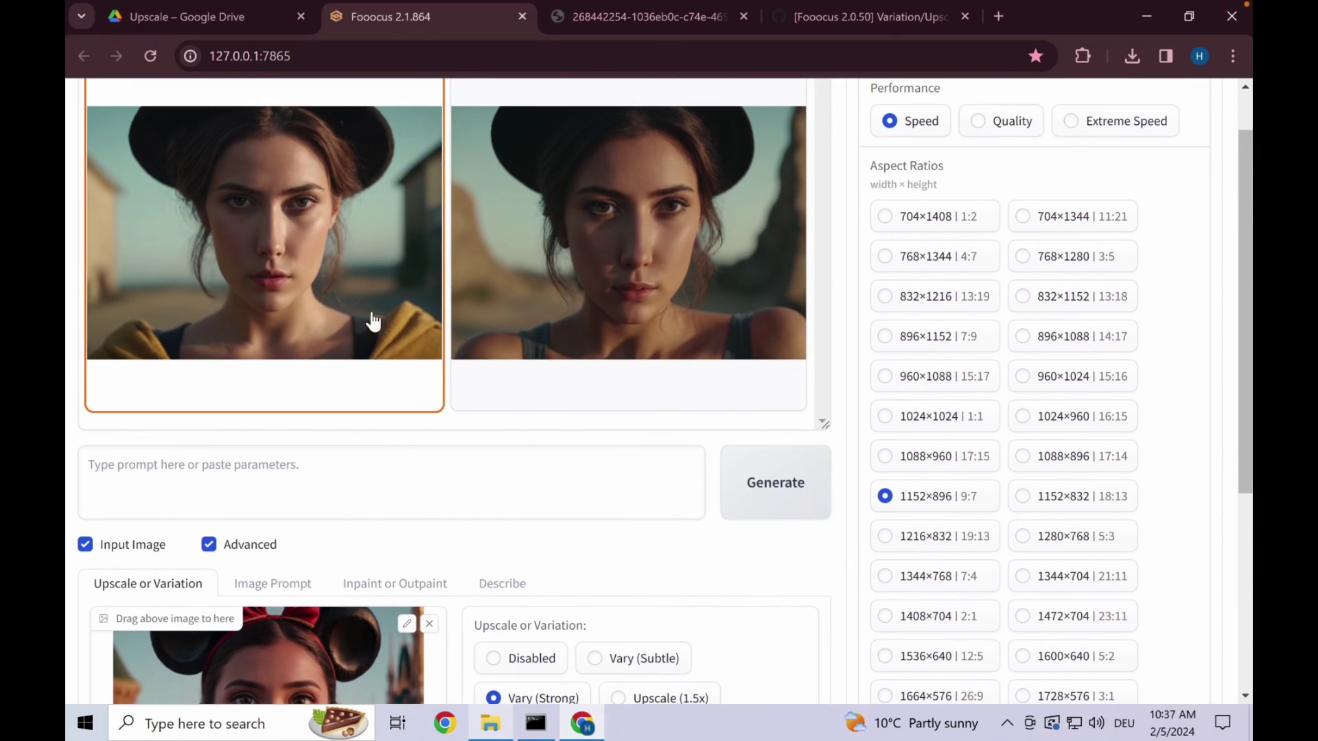
scroll(309, 467, "down", 4)
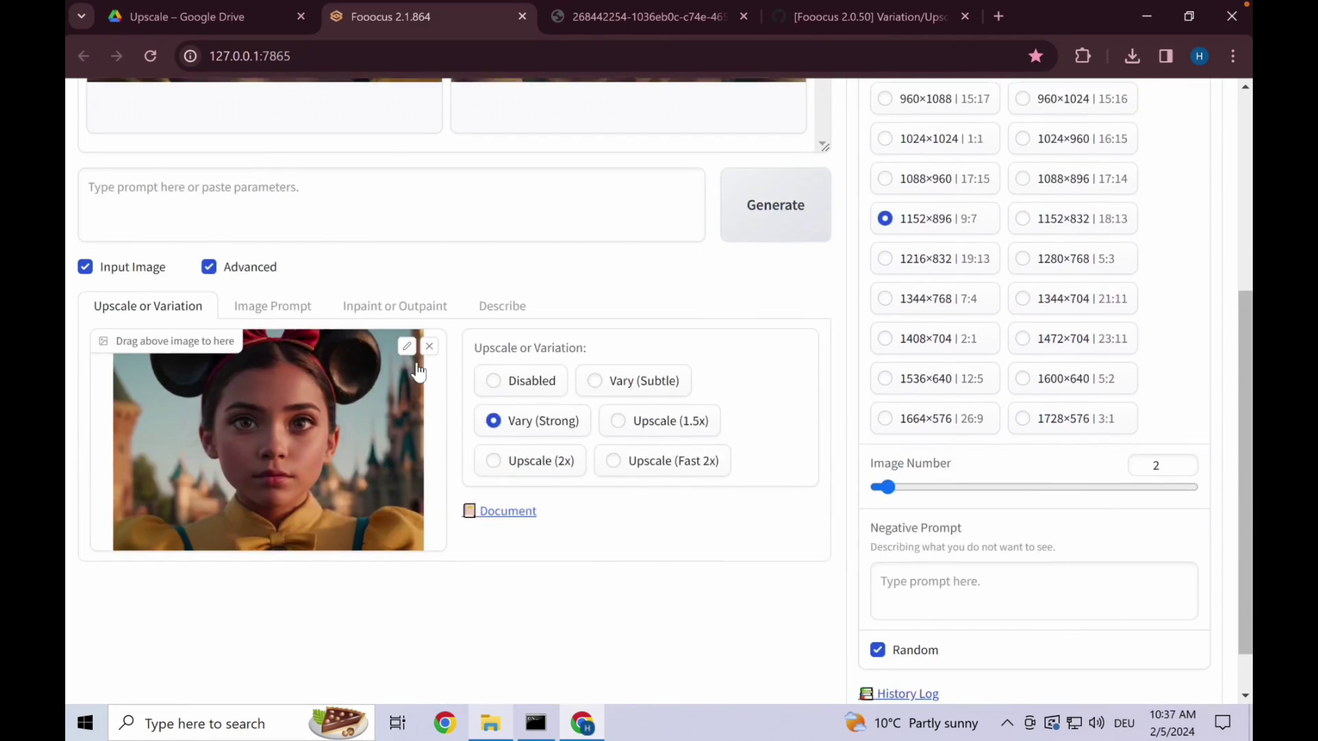
scroll(363, 529, "up", 5)
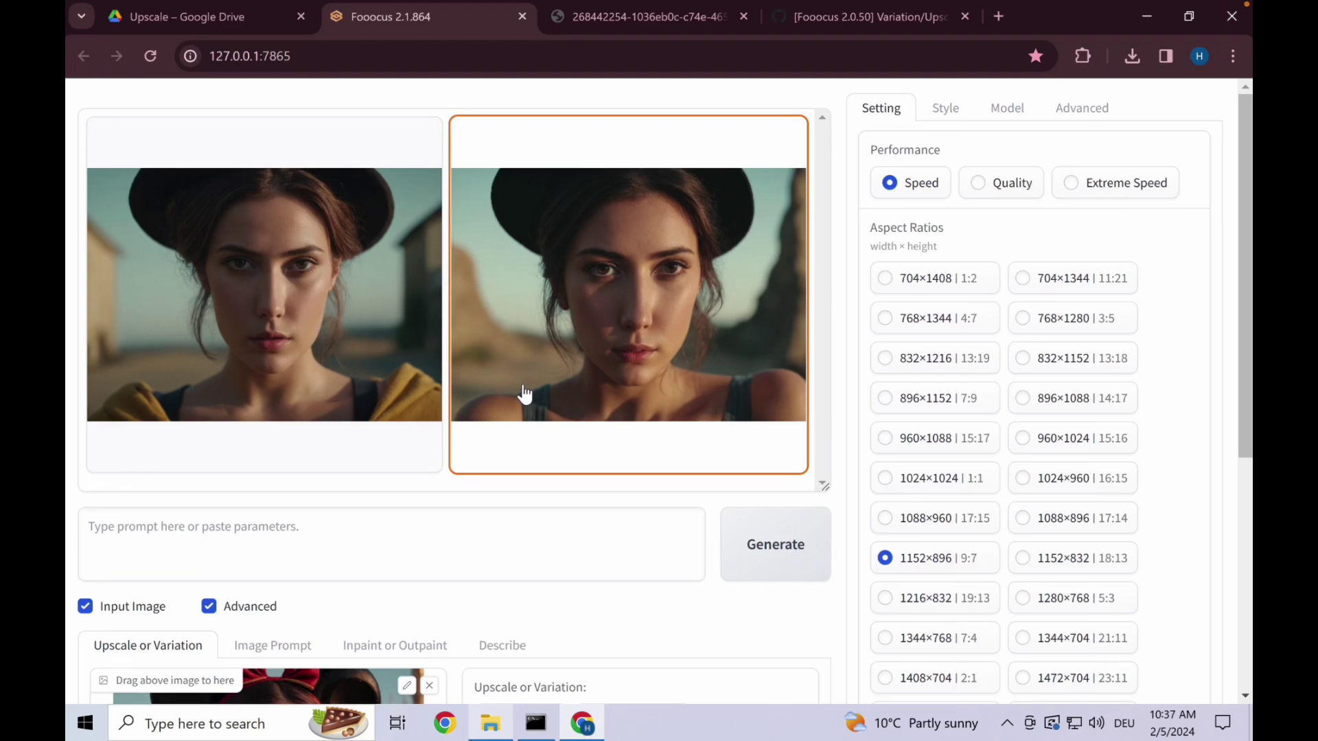
Compare the left and right Vary (Strong) results, then move down to the settings.
left_click(403, 343)
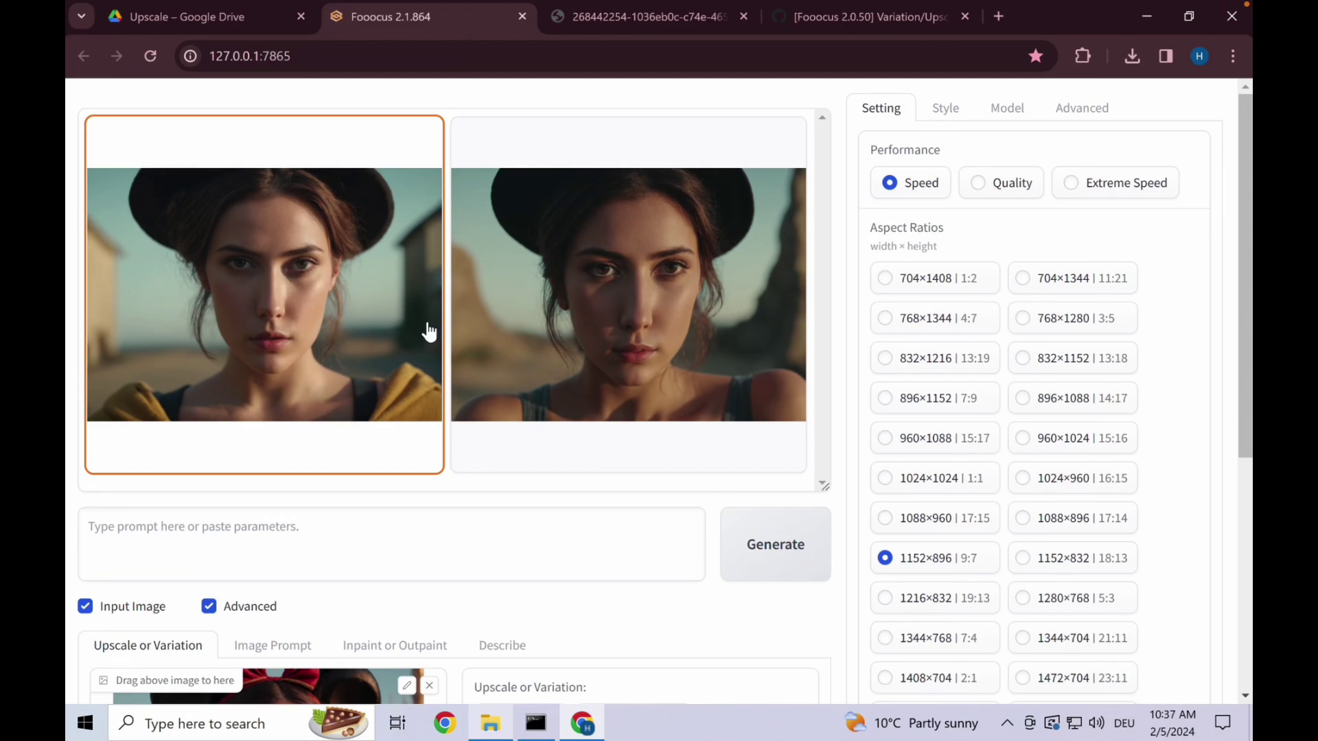
left_click(521, 347)
scroll(471, 391, "down", 2)
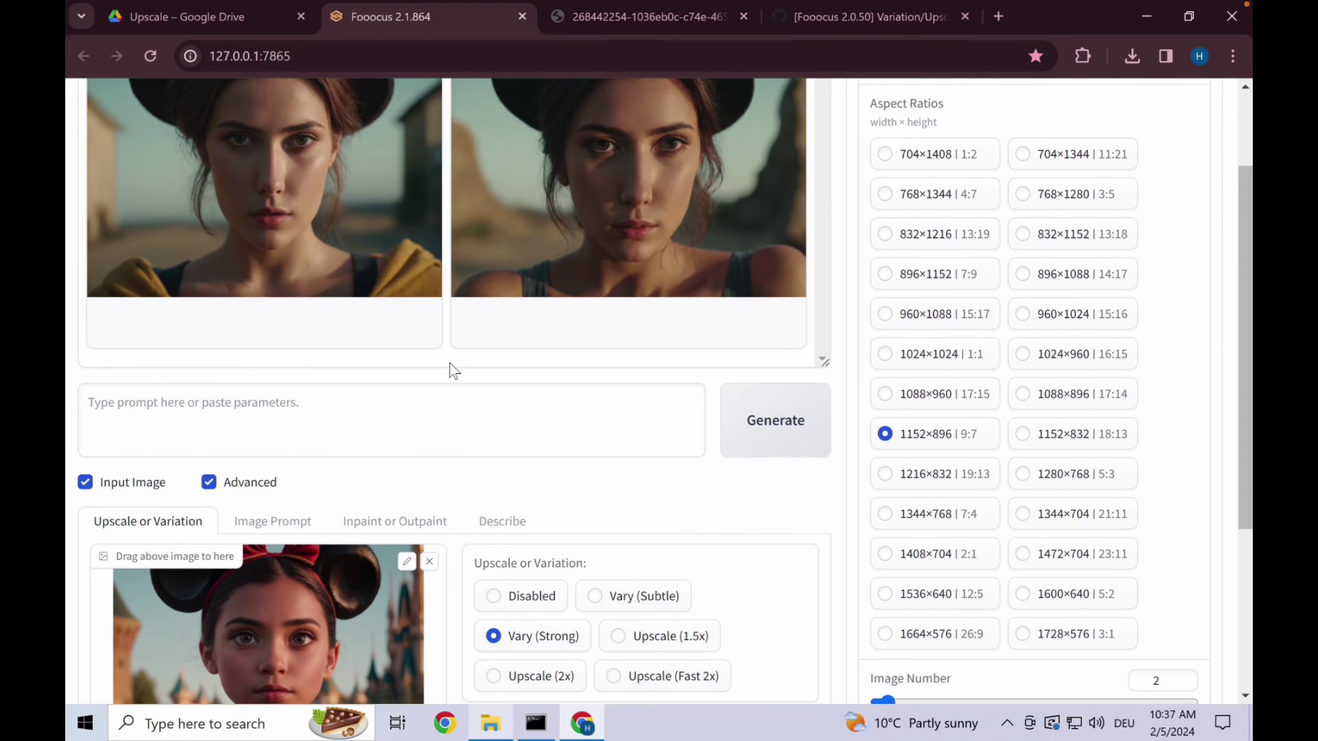
scroll(423, 439, "down", 2)
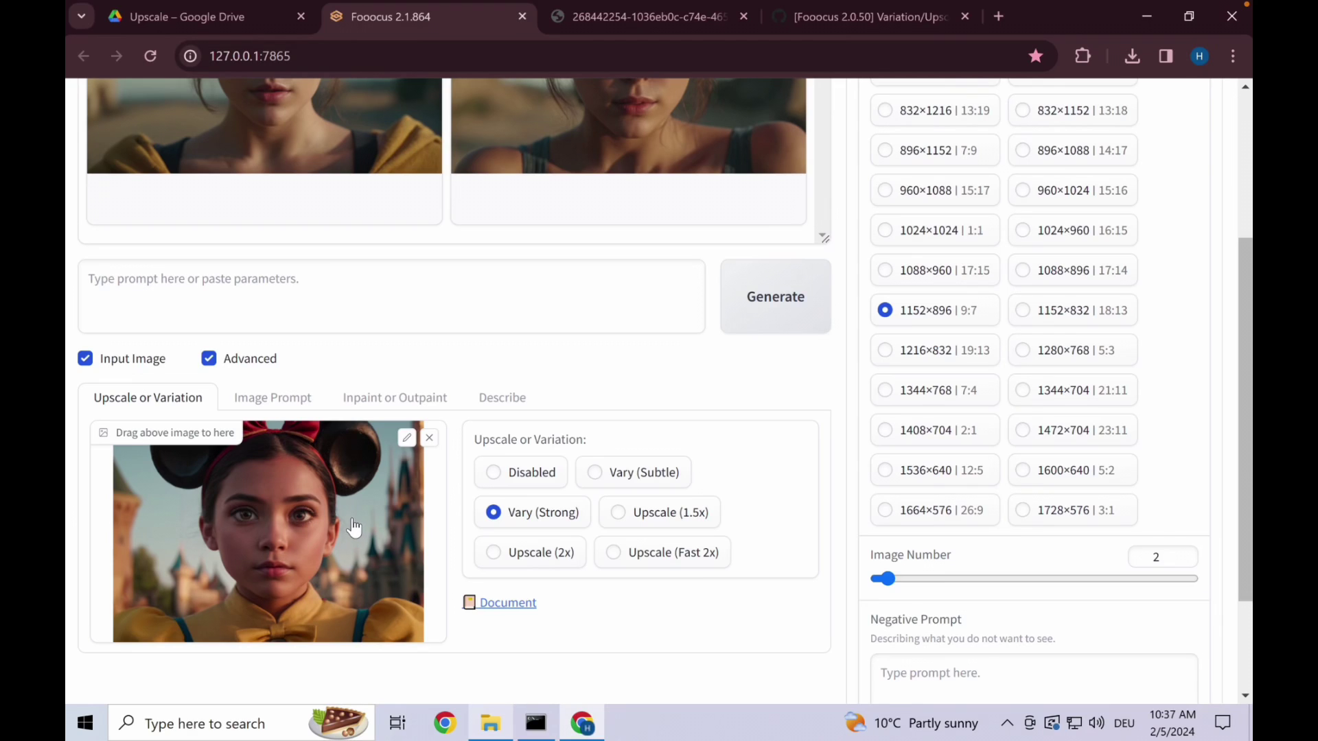
scroll(843, 448, "down", 2)
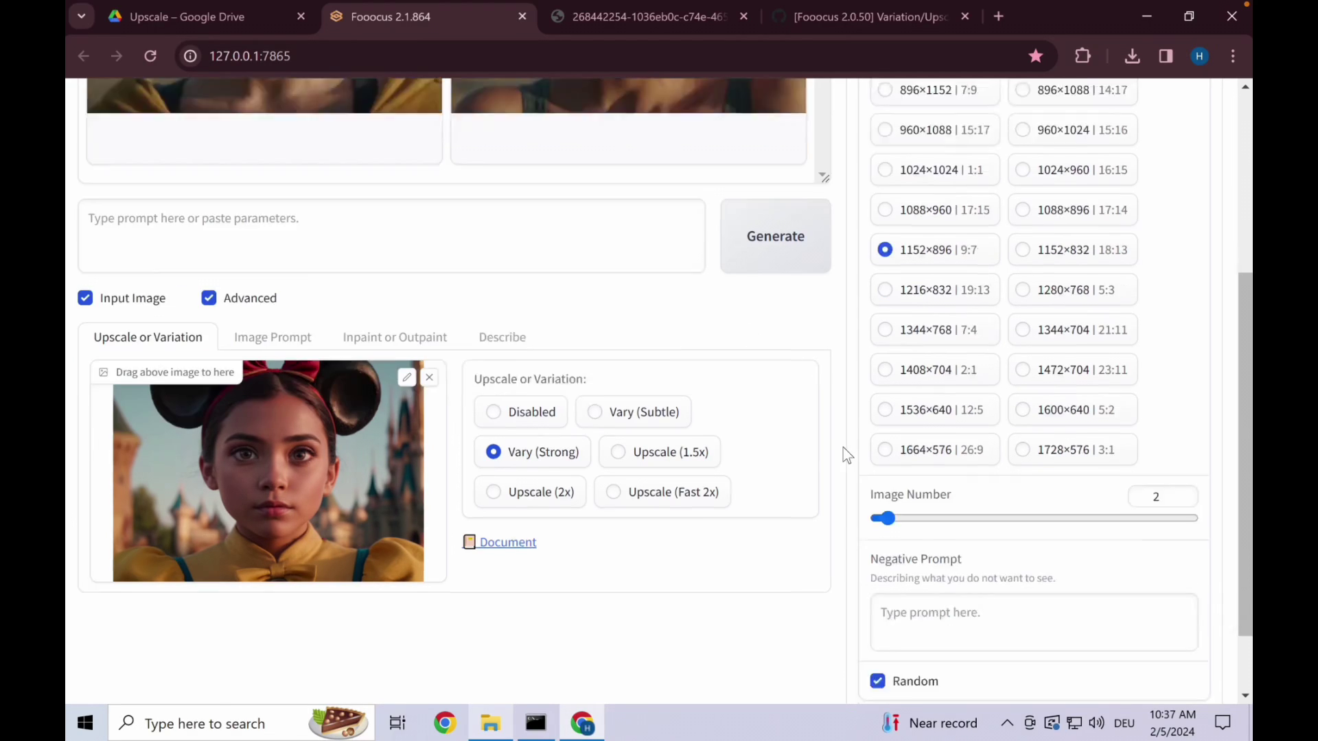
Turn off Random seed and set the seed to 0.
left_click(878, 591)
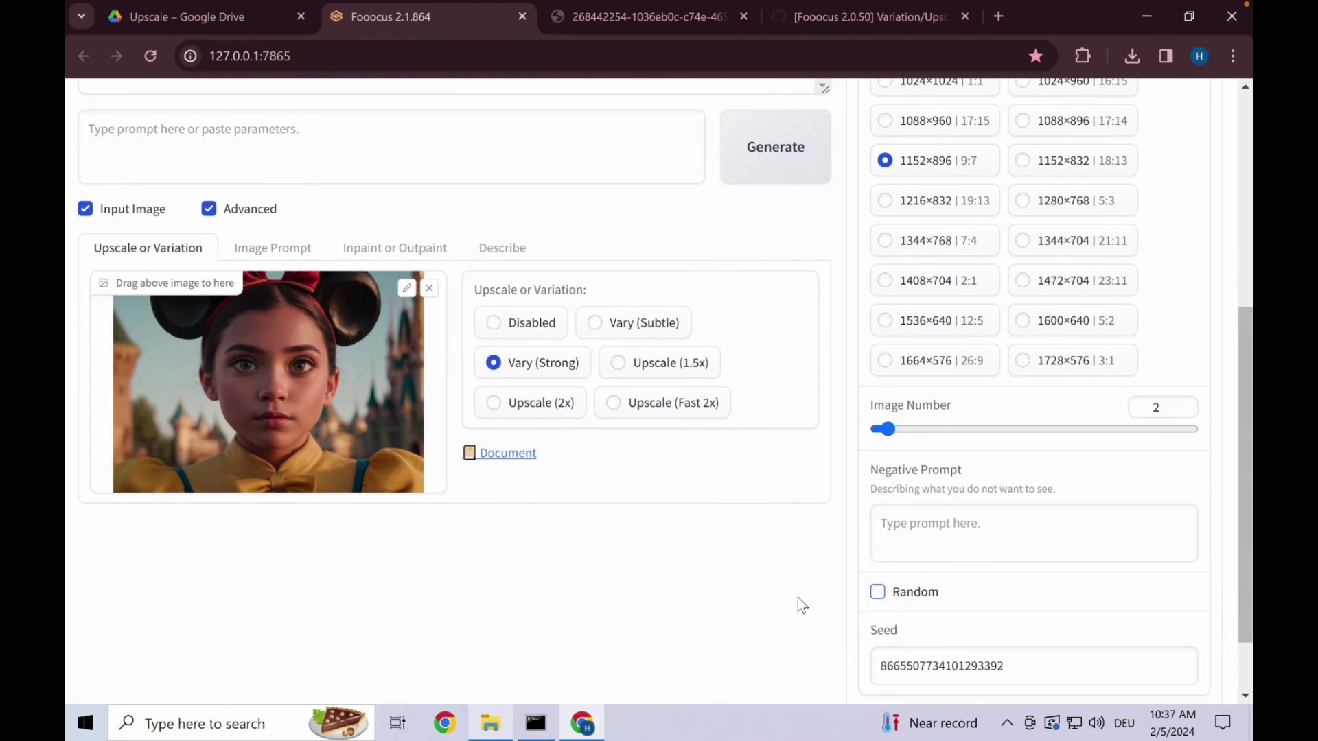
double_click(962, 666)
type("0")
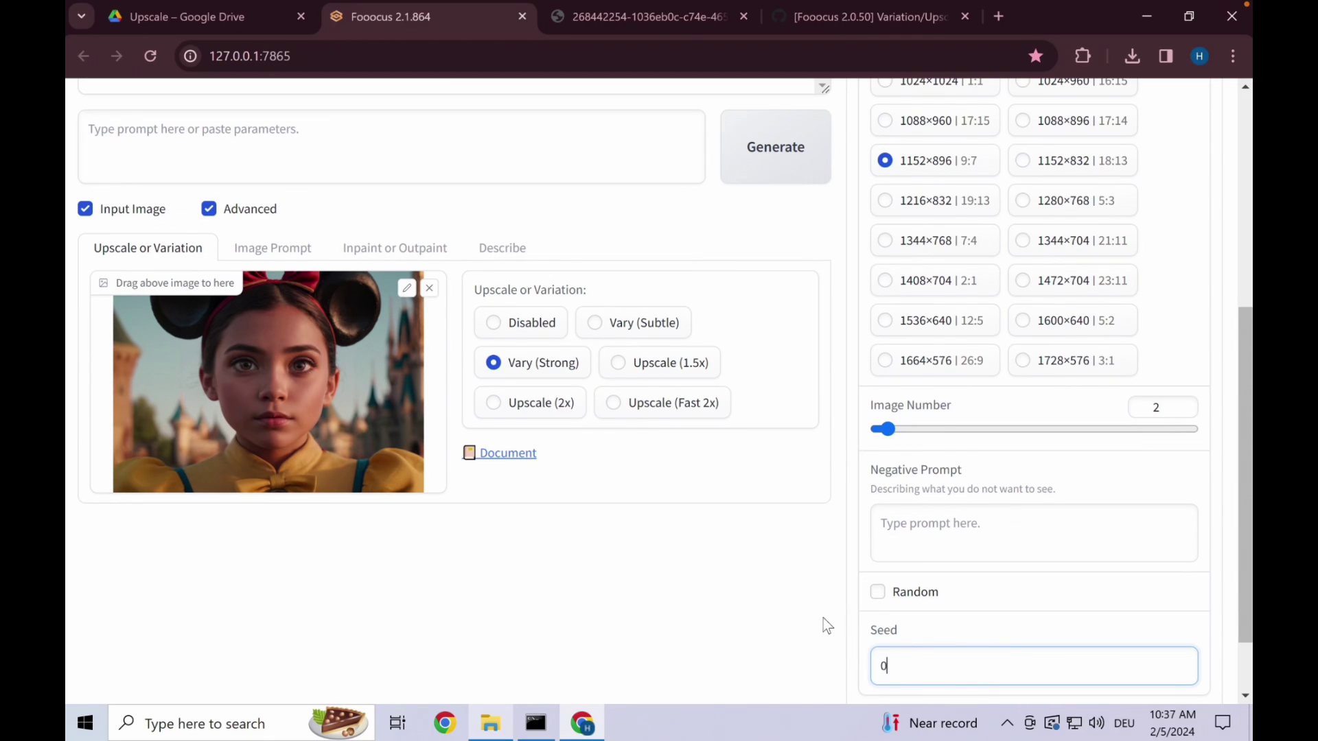
left_click(818, 595)
Select Upscale (1.5x) and generate the upscaled Mickey-ears portraits.
scroll(808, 574, "up", 3)
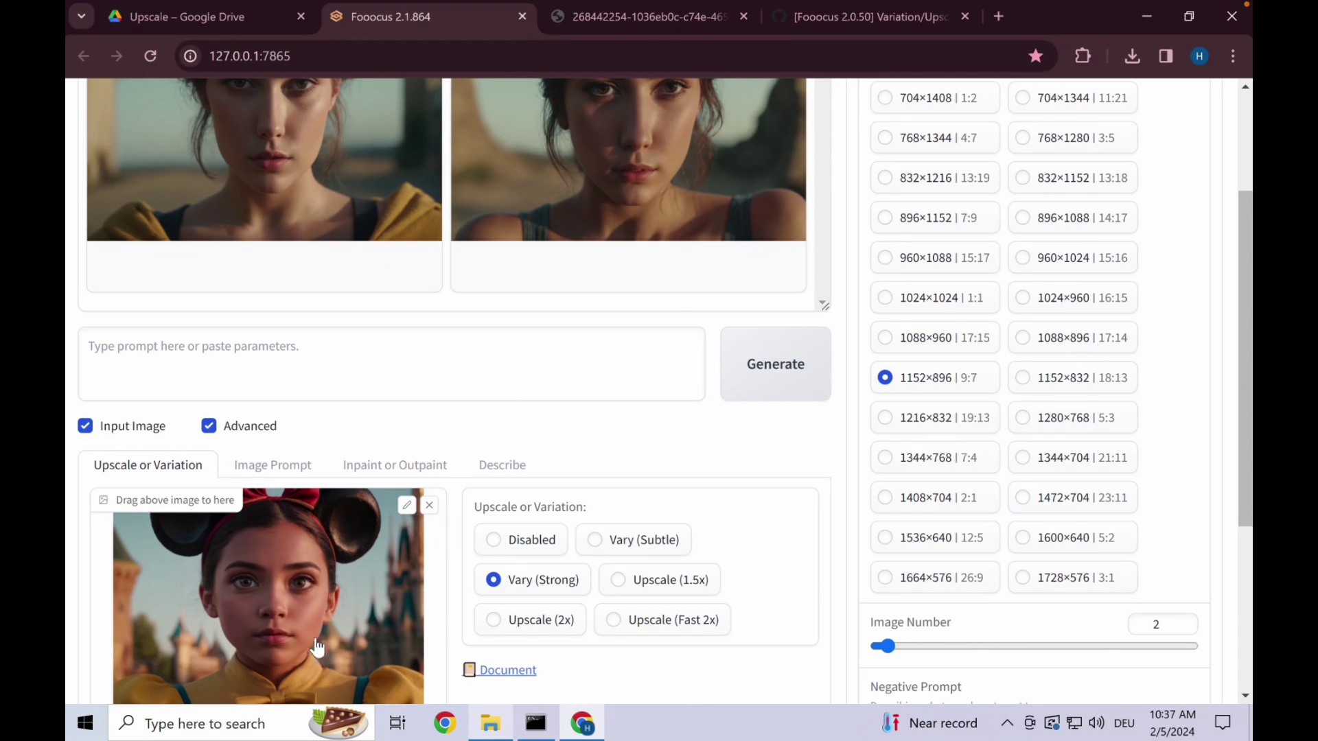
left_click(631, 589)
left_click(778, 395)
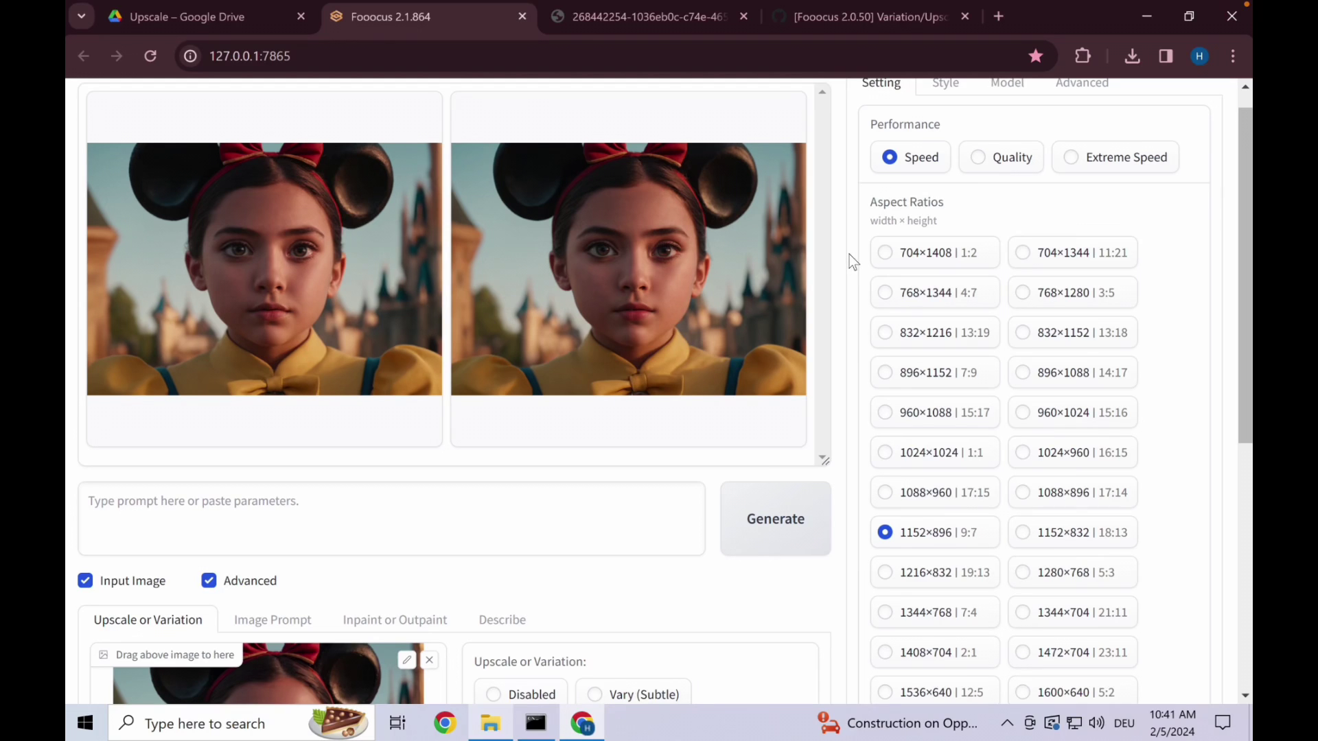
Reduce Image Number to 1 and enlarge the right generated image for inspection.
scroll(851, 282, "down", 4)
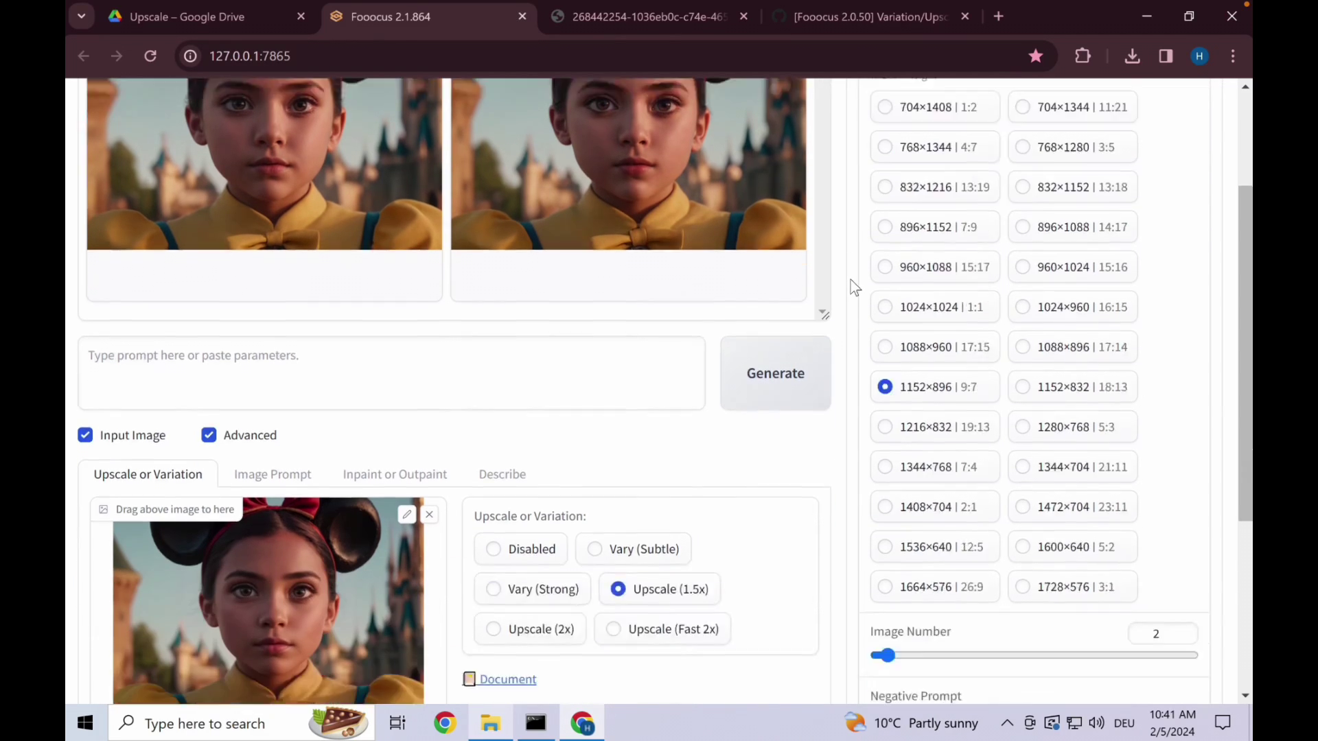
scroll(851, 303, "up", 5)
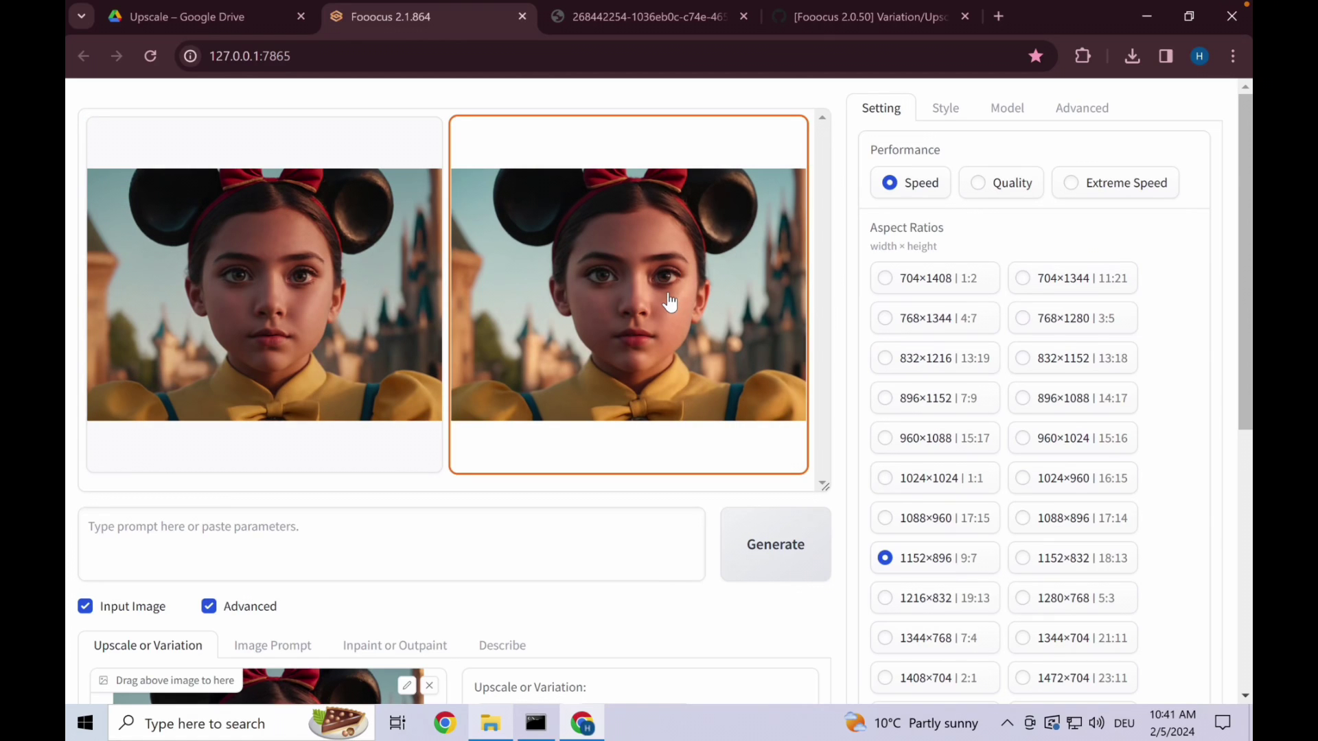
scroll(670, 302, "down", 4)
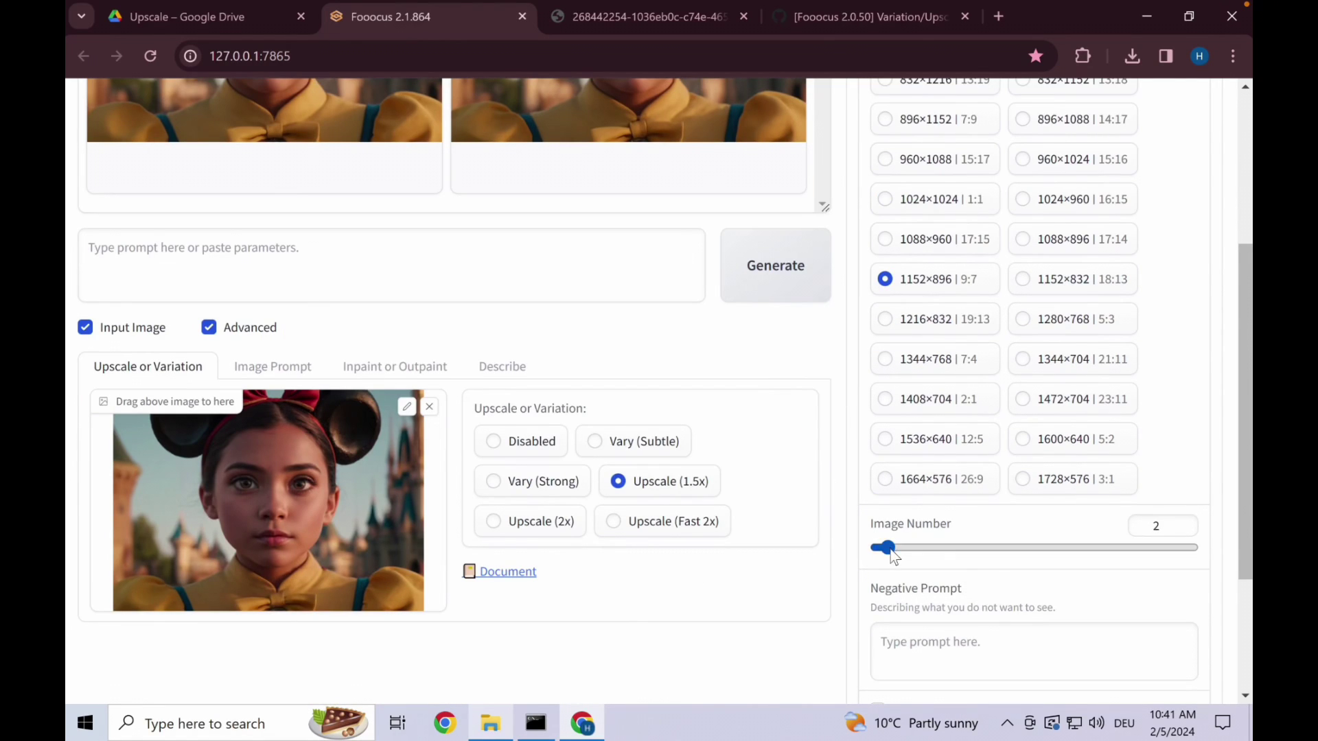
left_click_drag(885, 548, 867, 548)
scroll(843, 497, "up", 4)
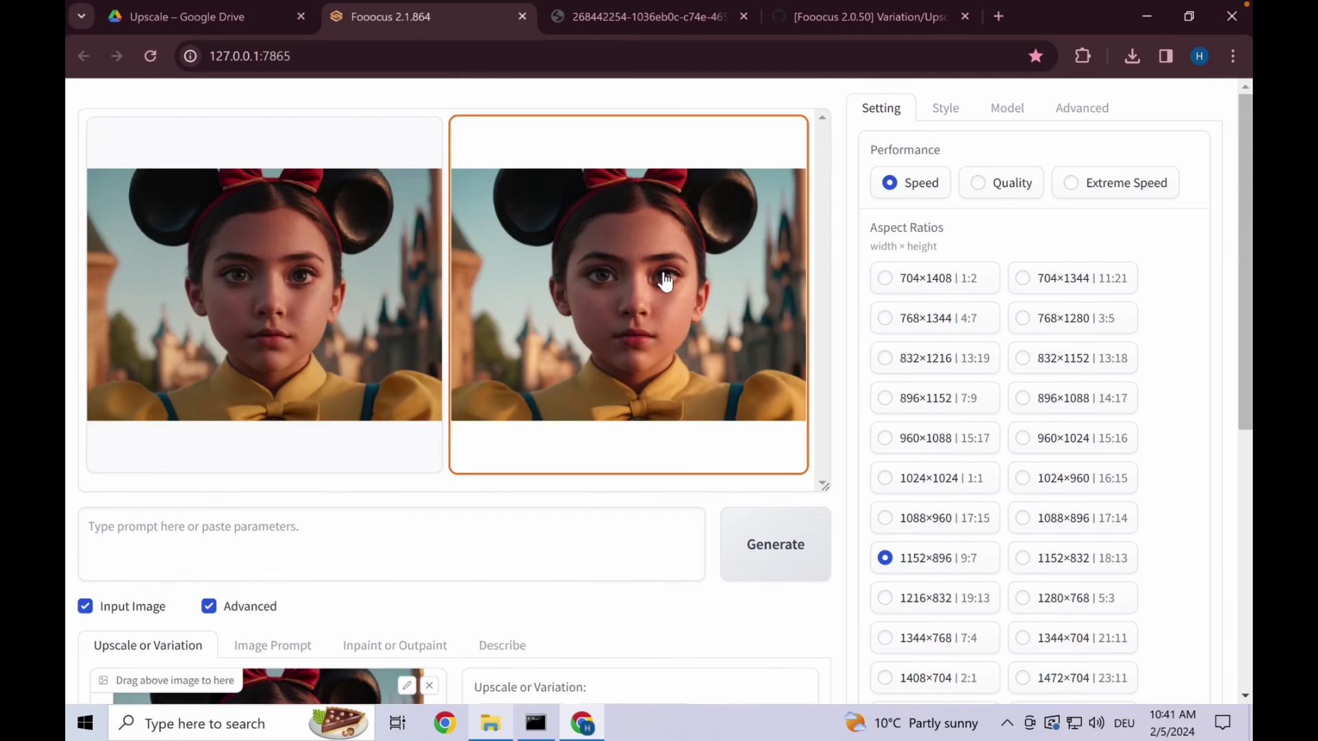
left_click(687, 274)
scroll(557, 411, "down", 6)
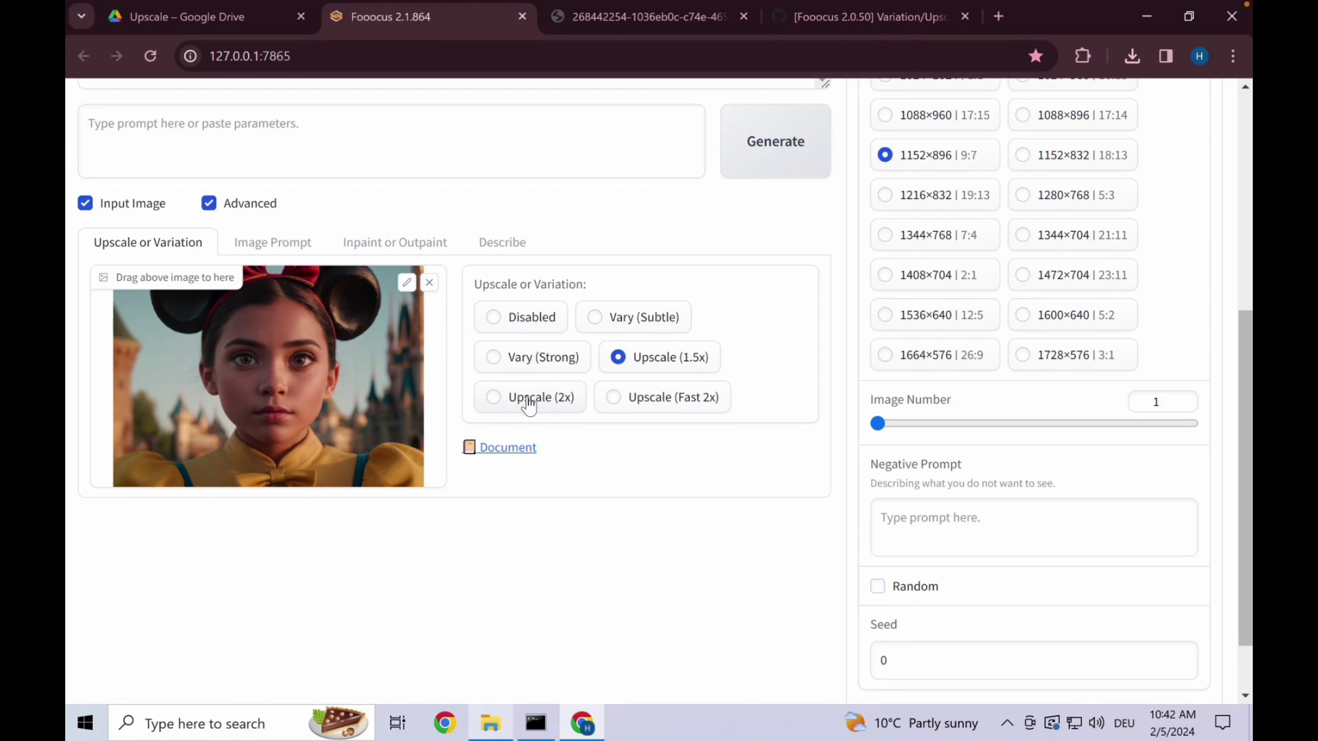
Choose 2x upscaling, open the generated upscale, and download it as image (3).png.
left_click(528, 405)
scroll(854, 203, "up", 5)
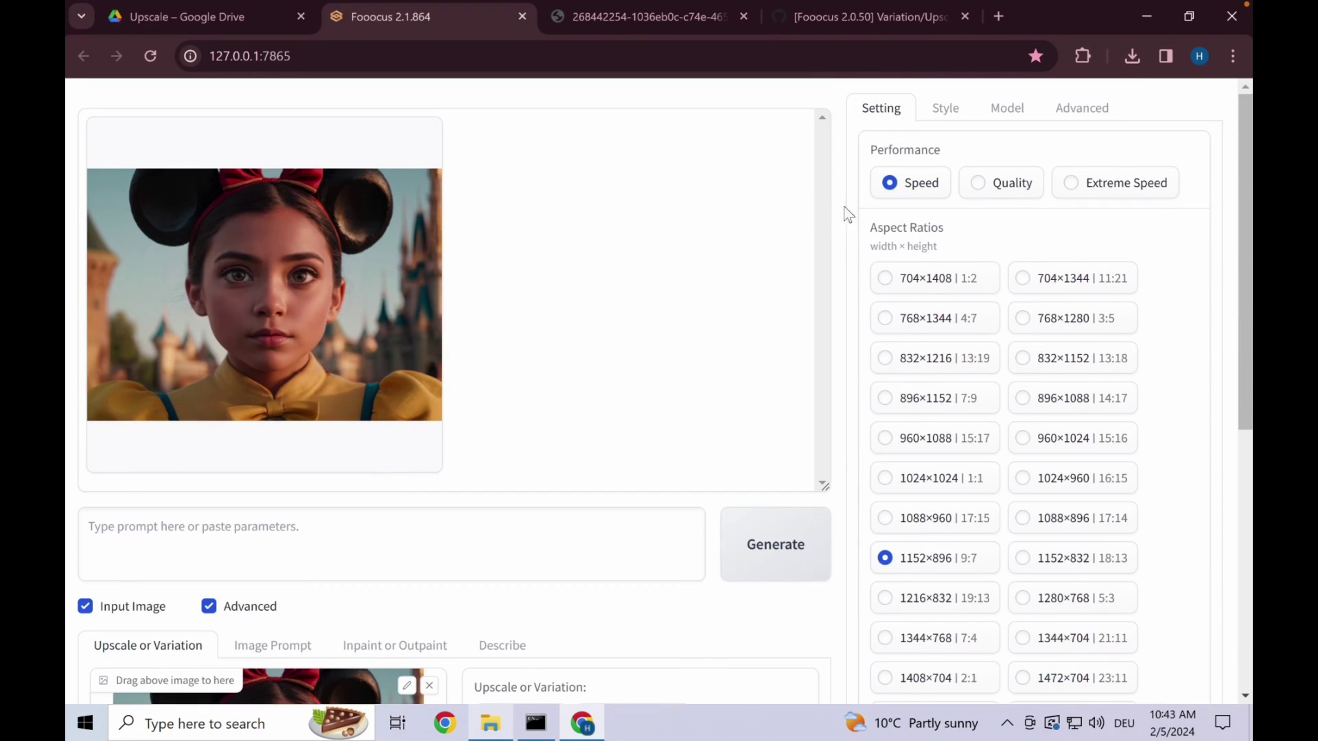
left_click(348, 233)
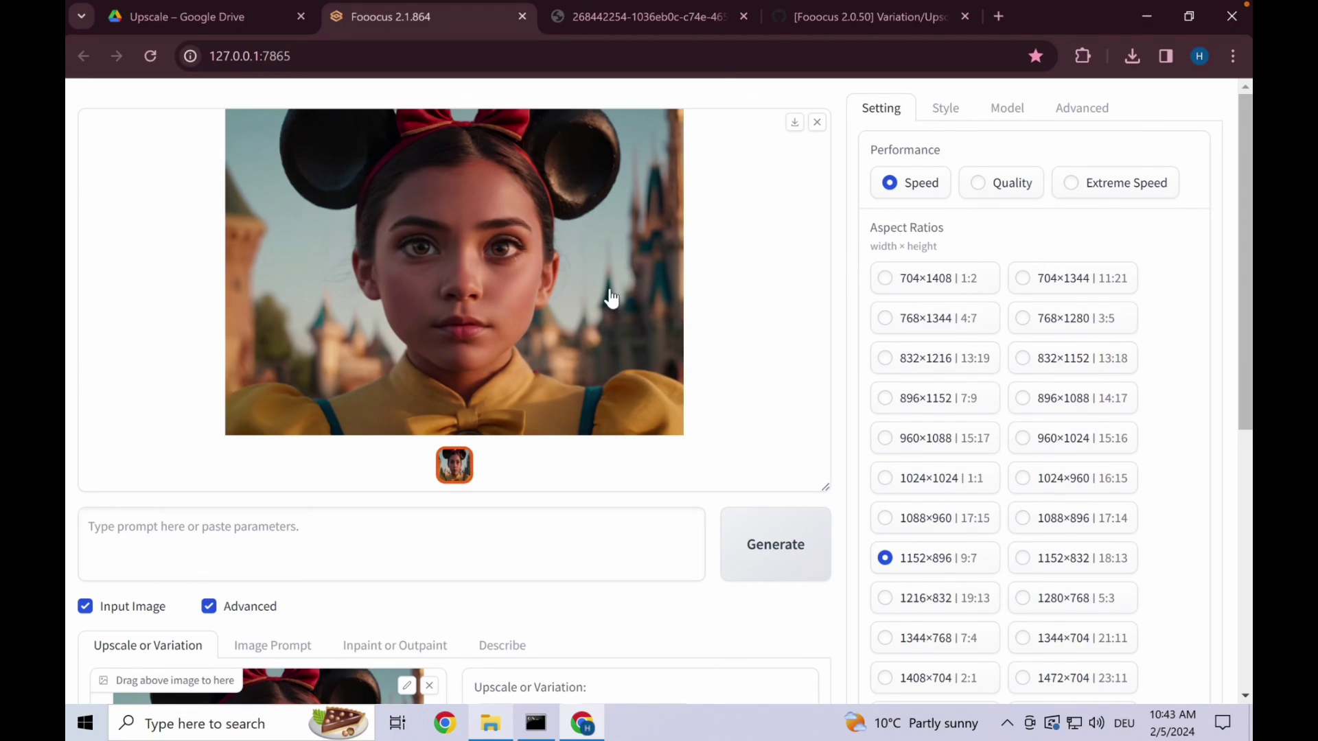
left_click(794, 125)
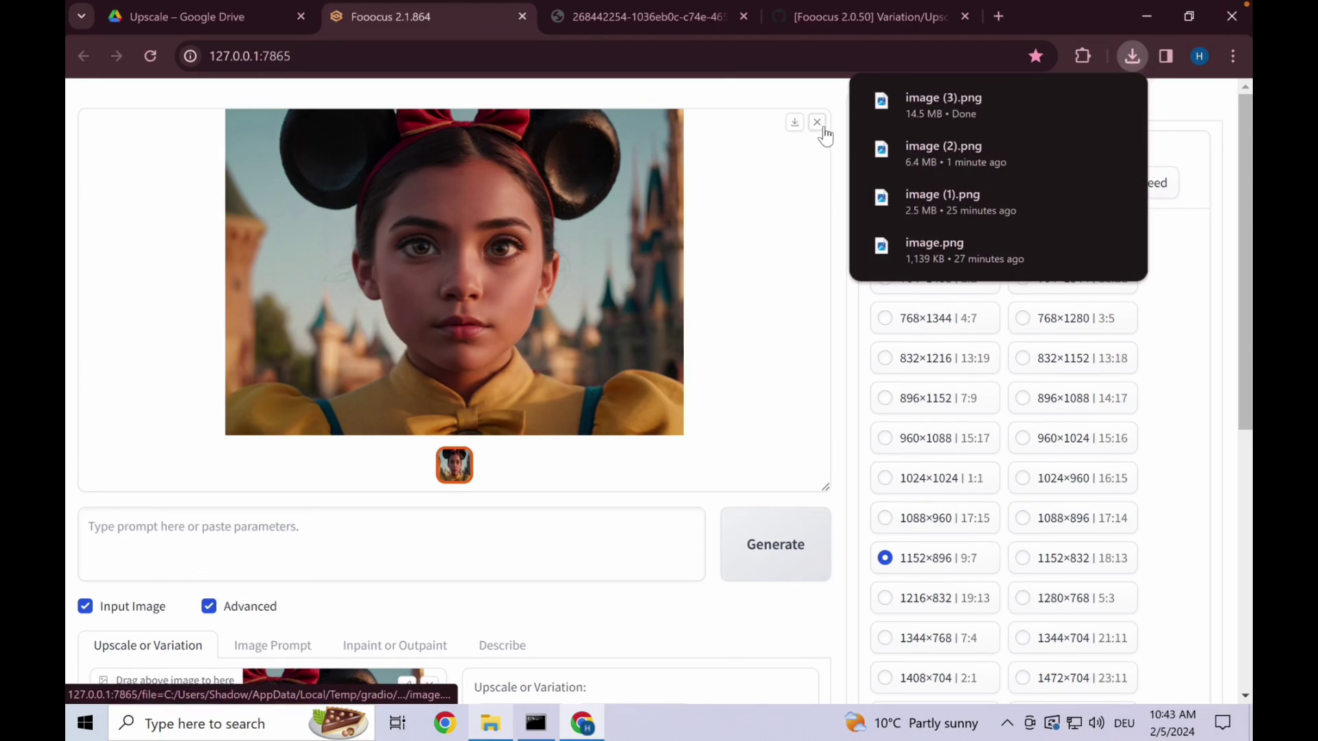
scroll(663, 412, "down", 5)
Scroll the Fooocus page up to the gallery and back down toward the Upscale panel.
scroll(731, 410, "up", 1)
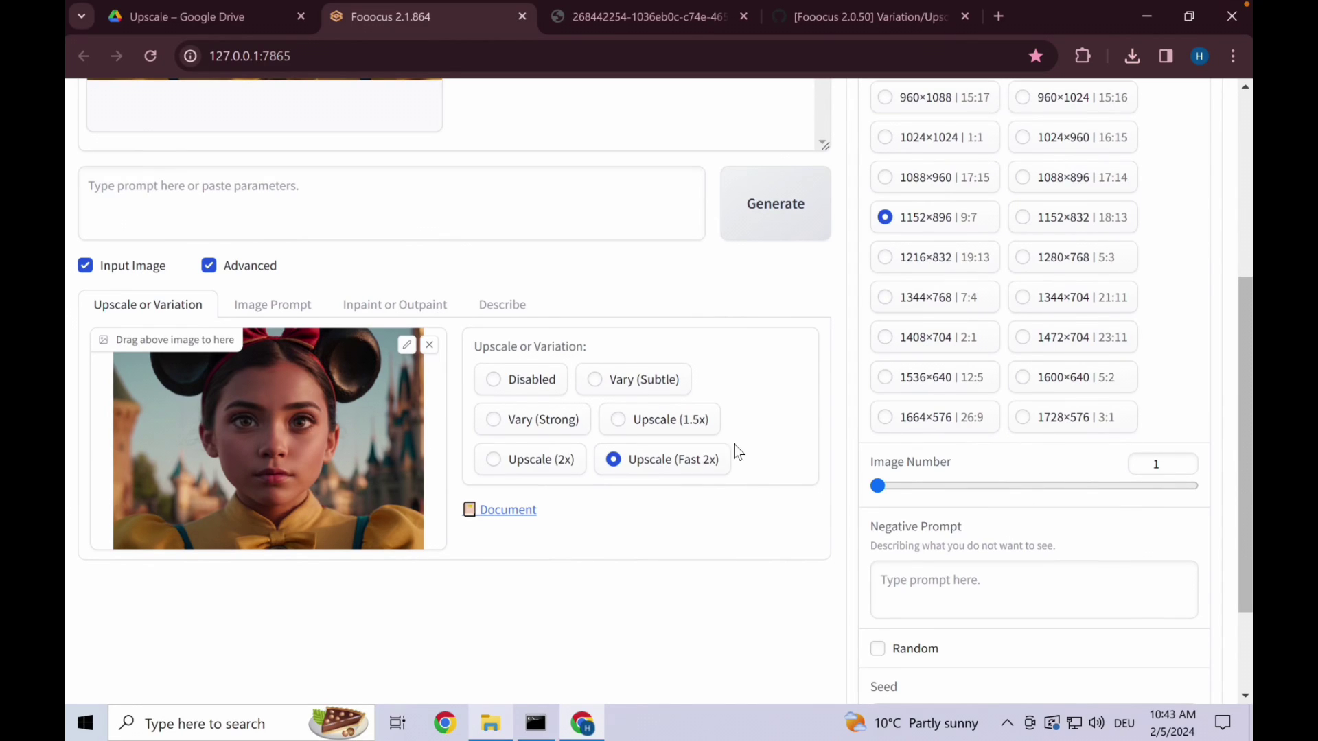
scroll(733, 460, "up", 2)
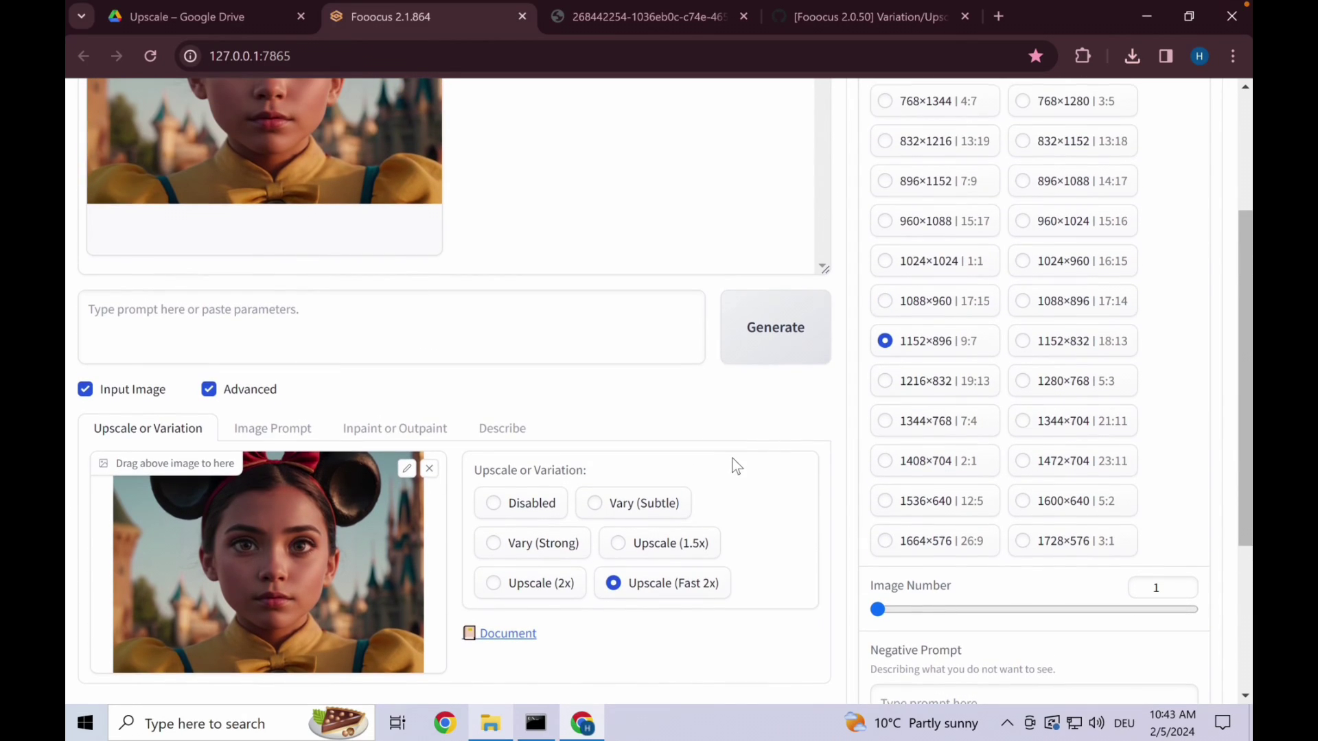
scroll(760, 447, "up", 3)
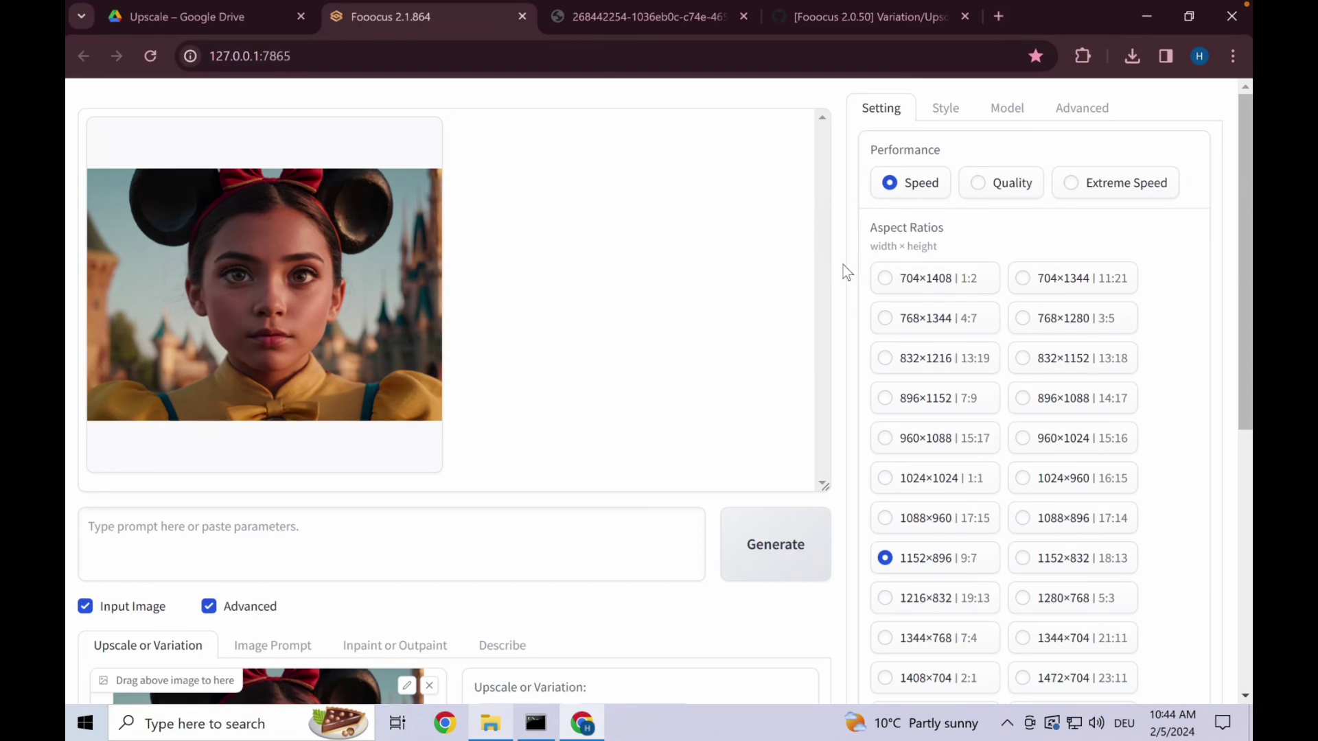
scroll(843, 268, "down", 1)
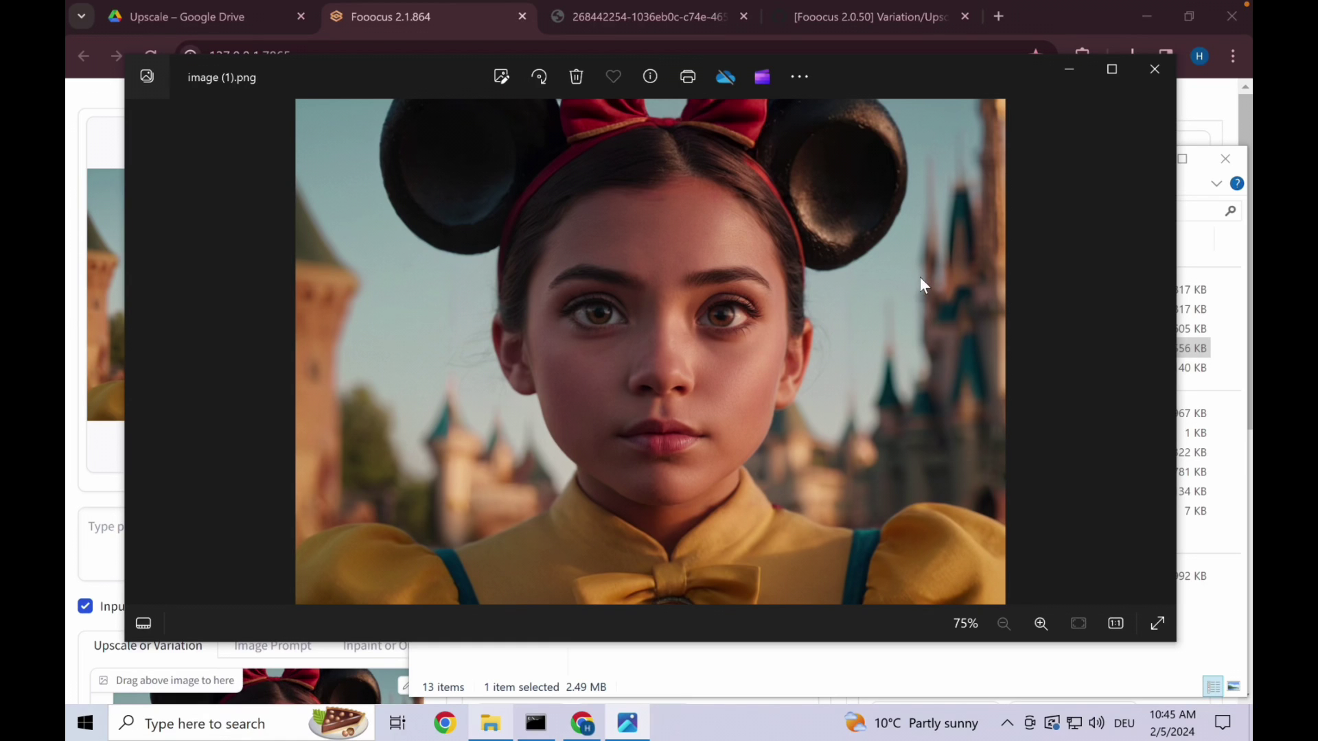
Zoom image (1).png to 672% and center the girl's eye in view.
left_click(1041, 624)
left_click(1041, 624)
left_click(1041, 624)
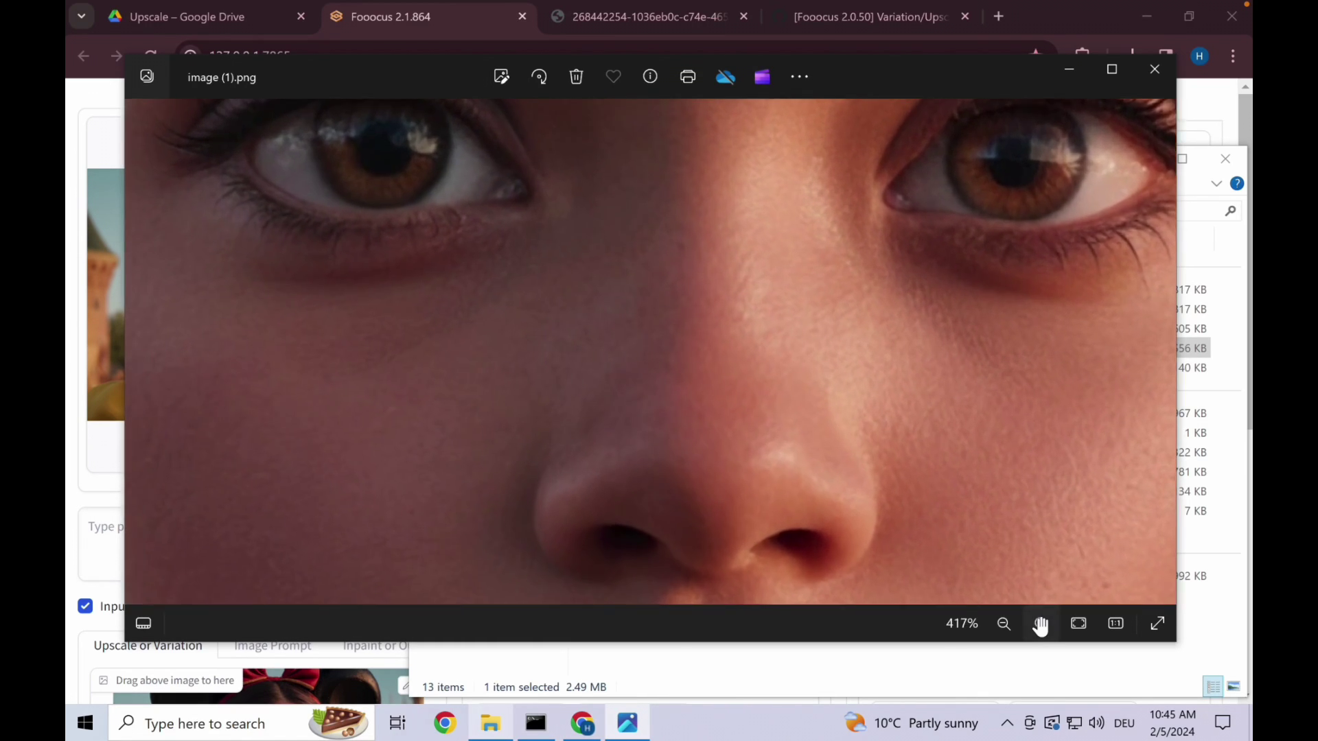
left_click(1041, 624)
left_click(1042, 624)
left_click_drag(630, 288, 850, 450)
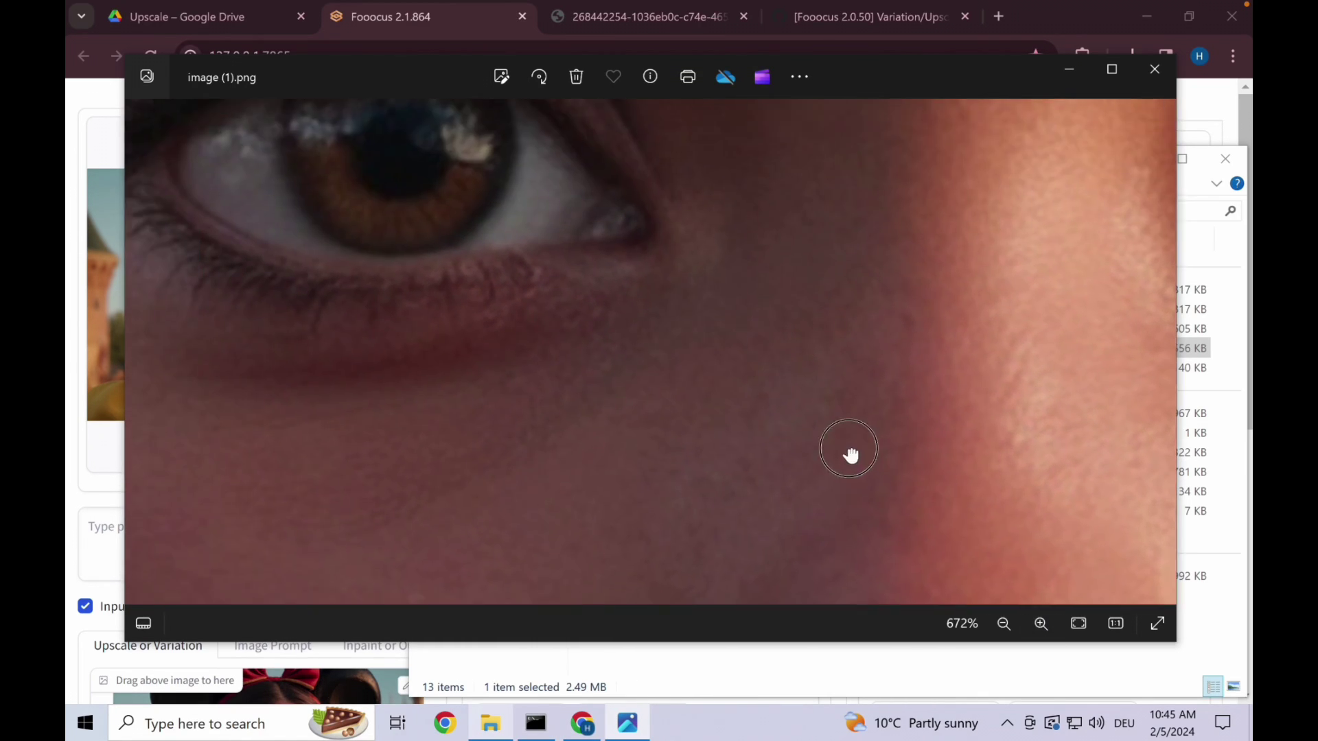
left_click_drag(588, 370, 830, 373)
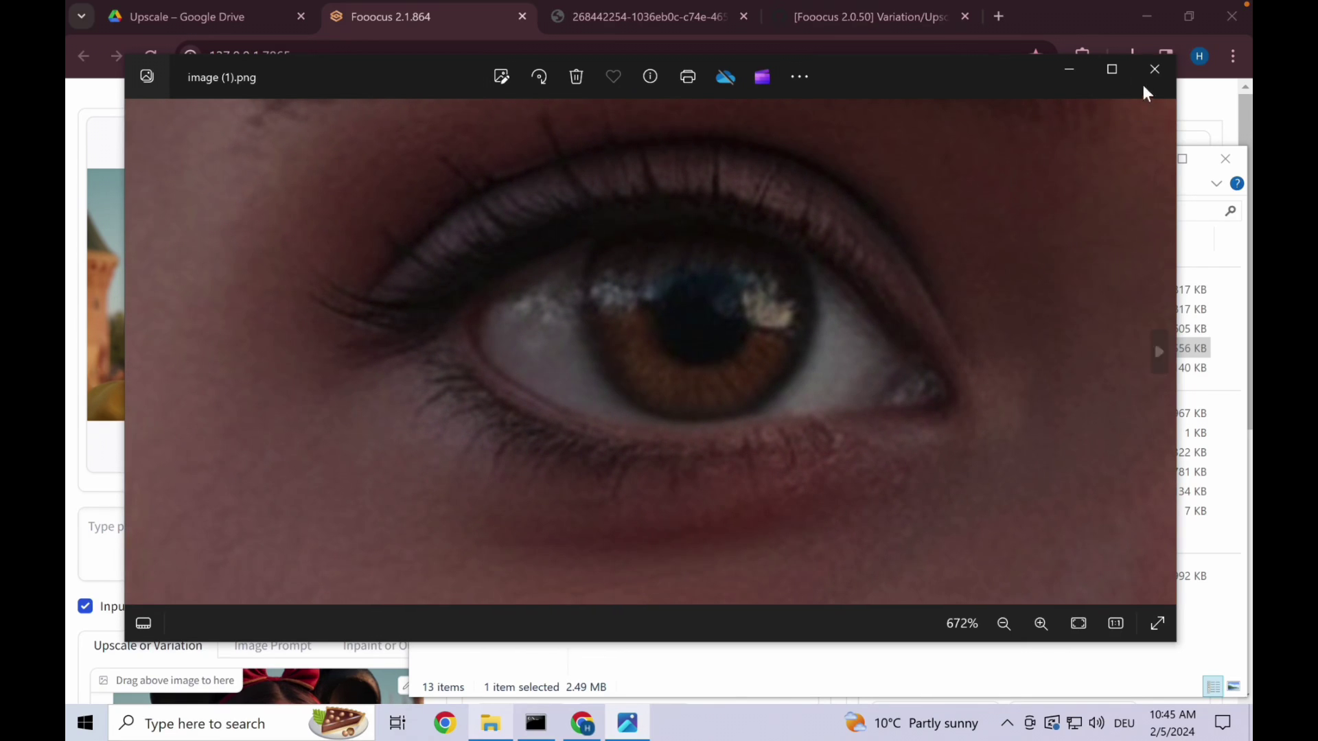
Open image (2).png from Downloads and alternate between the two viewer windows.
key("Up")
key("Return")
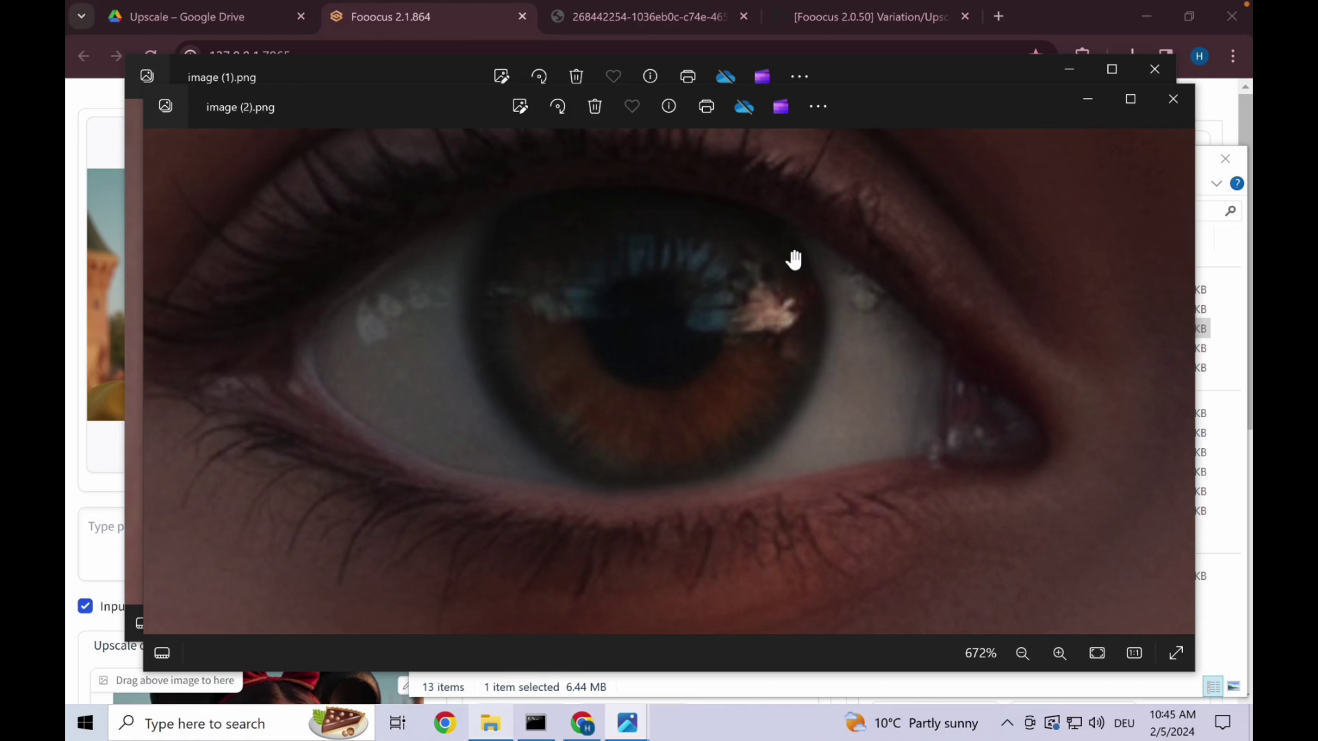
left_click(858, 76)
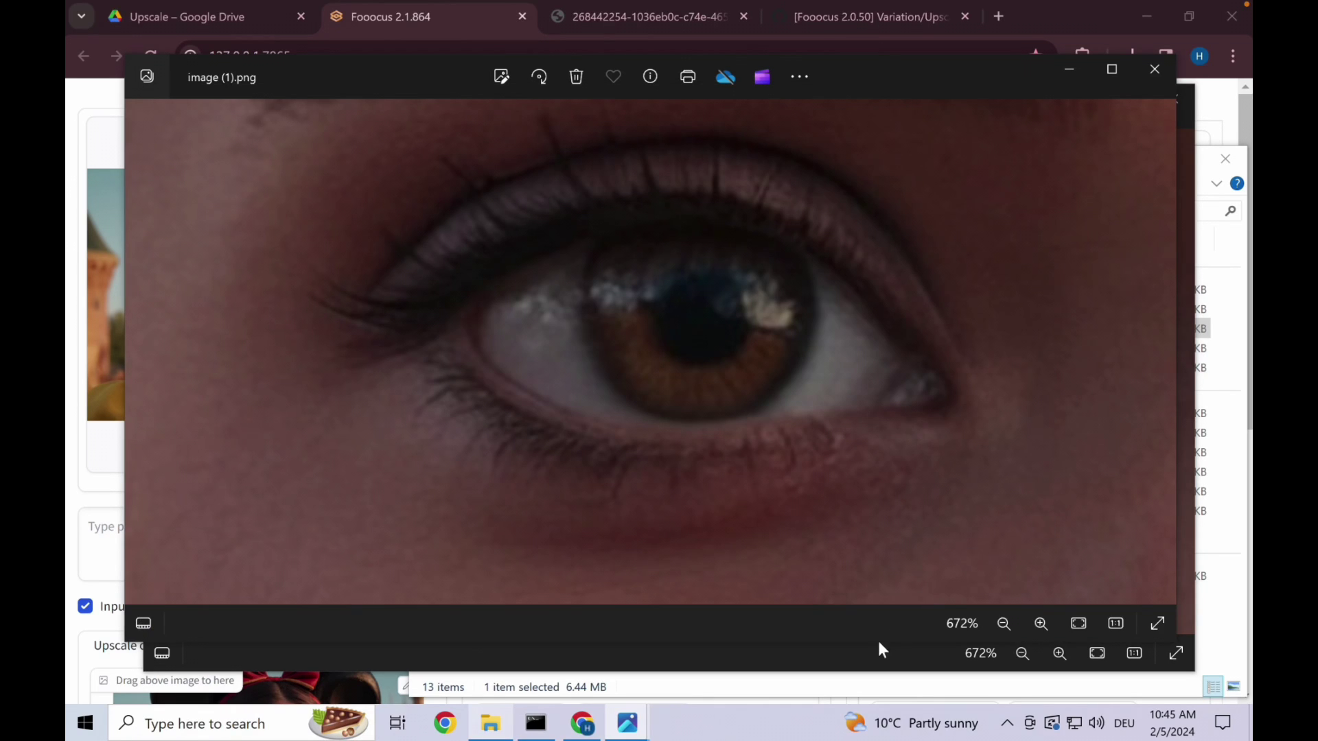
left_click(872, 666)
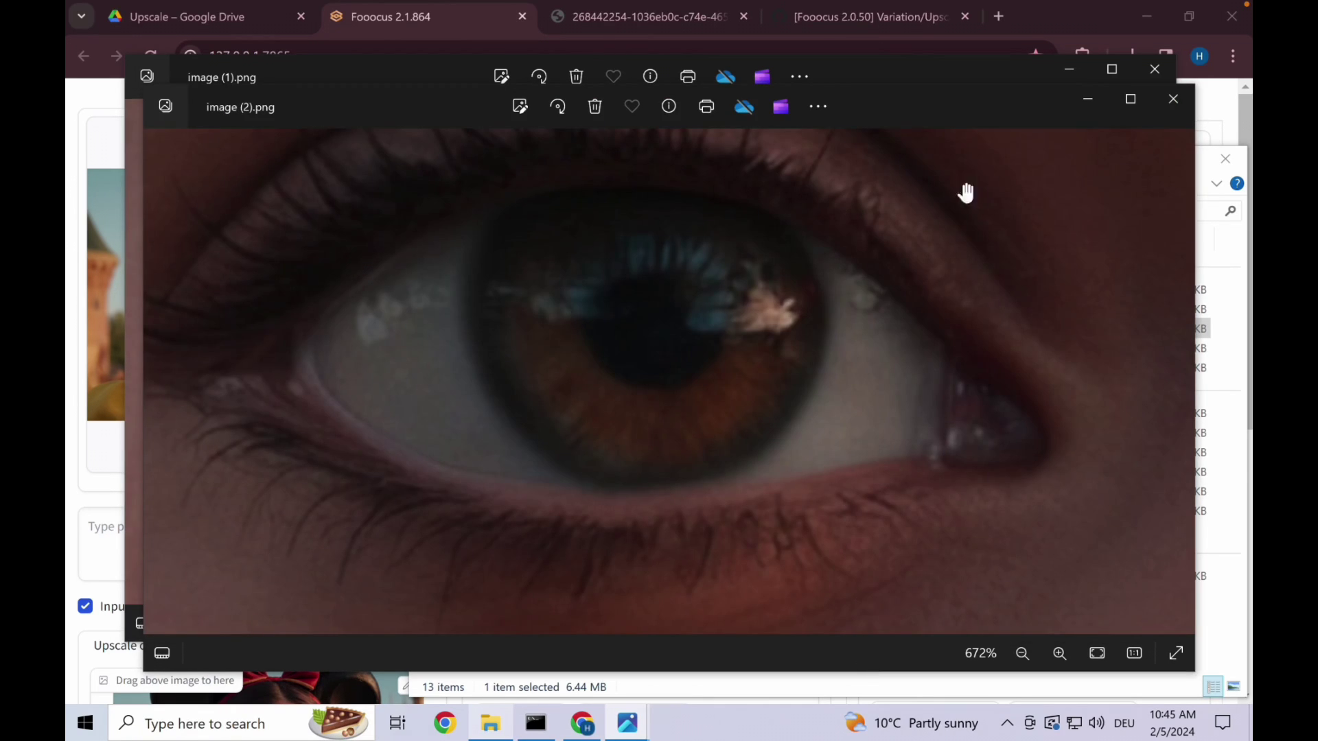
left_click(940, 72)
left_click(1201, 246)
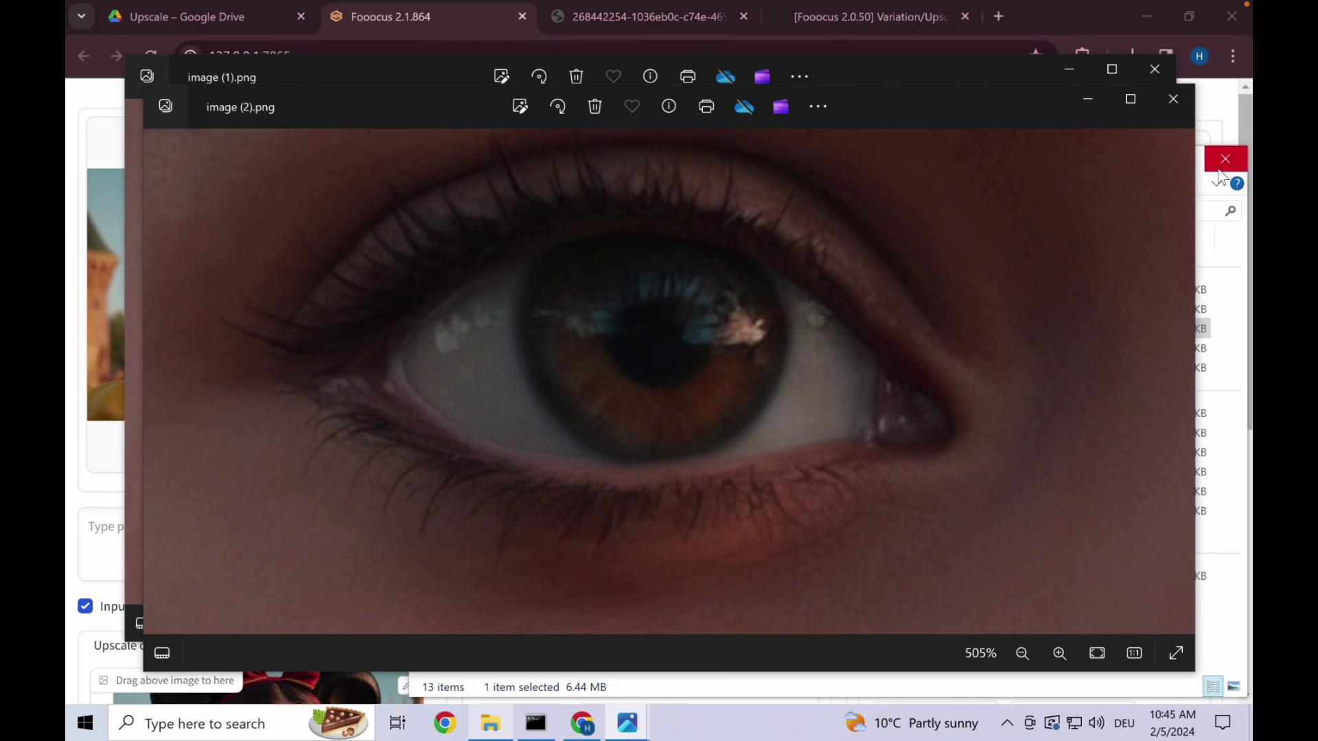
left_click(1233, 257)
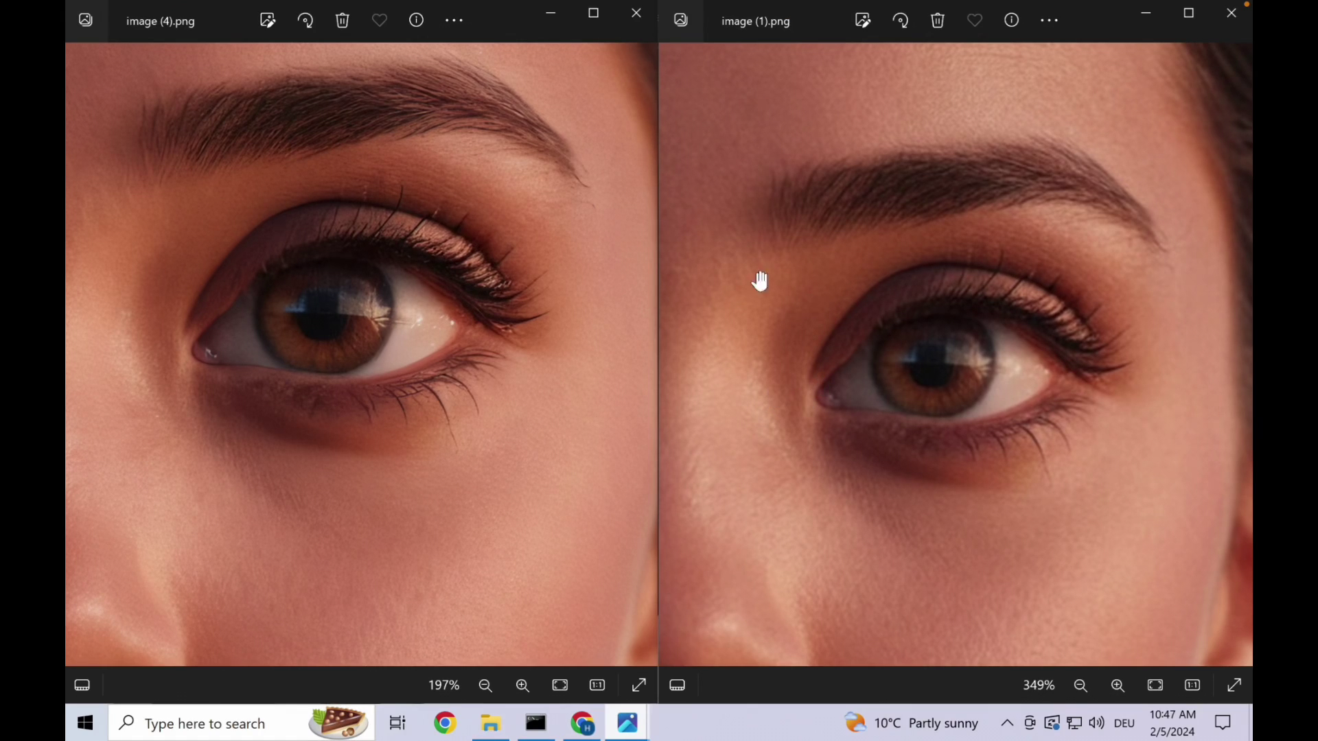
Pan the left Photos window so its view of the woman's eye lines up with image (1).png.
left_click_drag(415, 319, 418, 357)
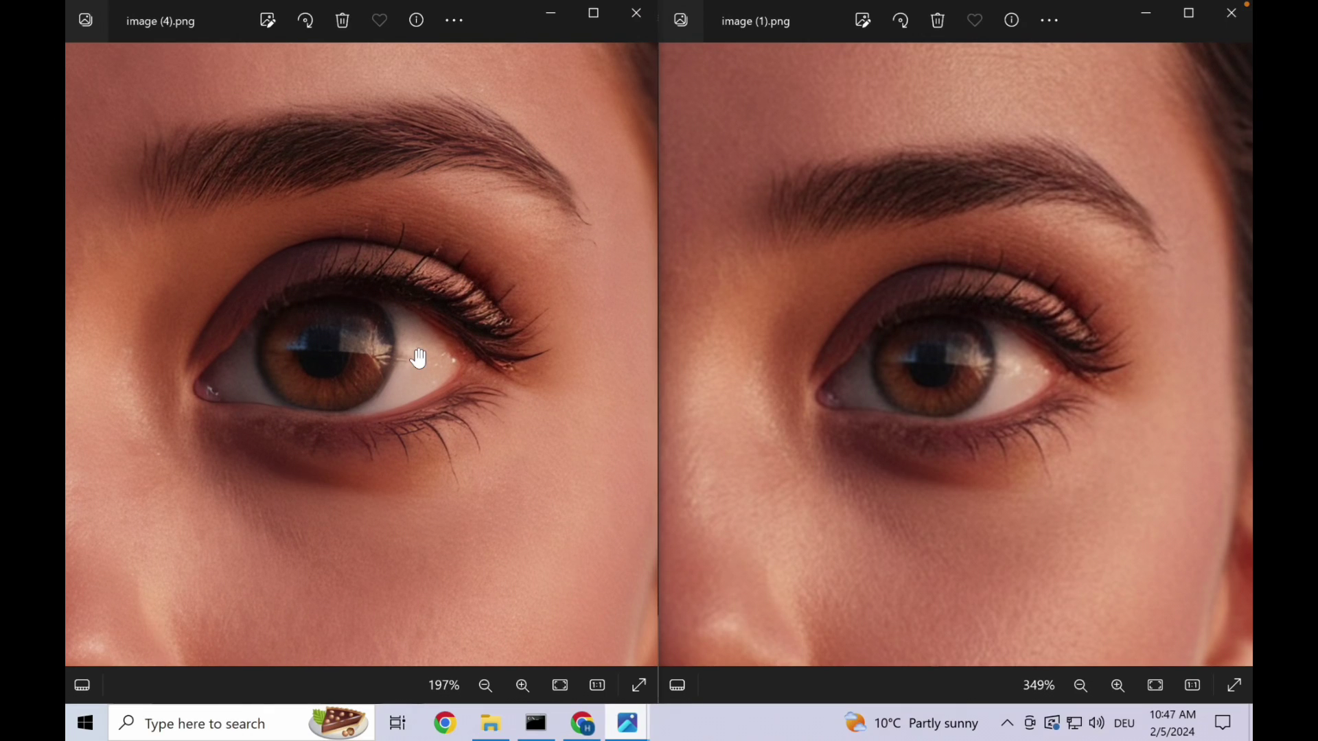